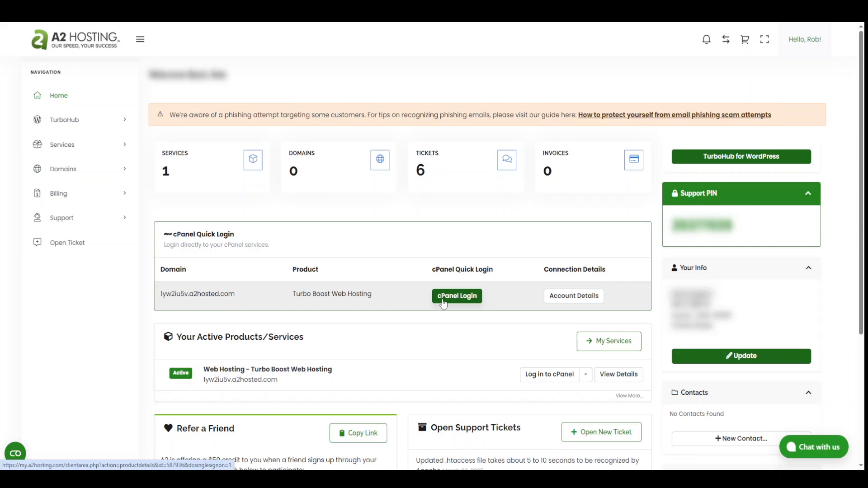
Step: Log into cPanel and open the Domains tool, also in a separate tab
{"action": "left_click", "coordinate": [444, 303]}
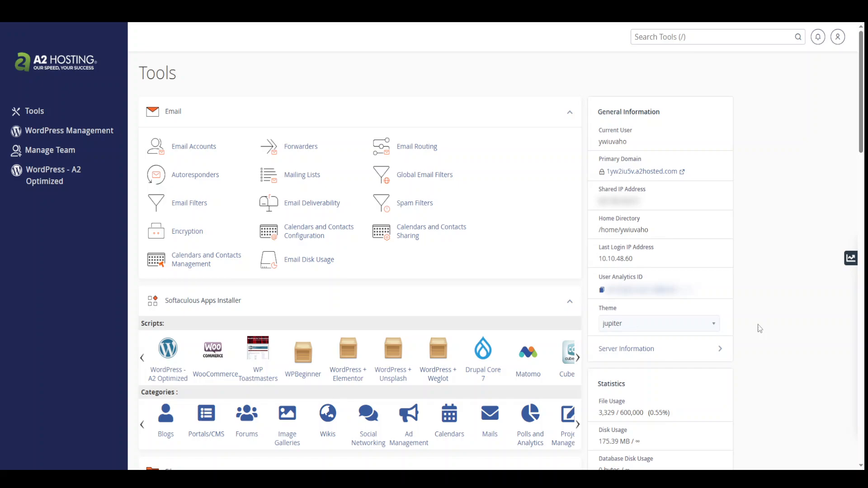
{"action": "scroll", "coordinate": [759, 329], "scroll_direction": "down", "scroll_amount": 10}
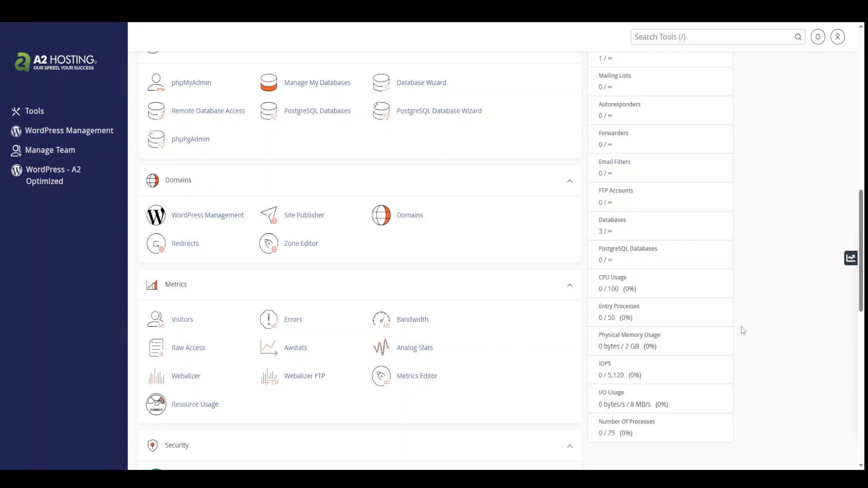
{"action": "scroll", "coordinate": [572, 307], "scroll_direction": "down", "scroll_amount": 1}
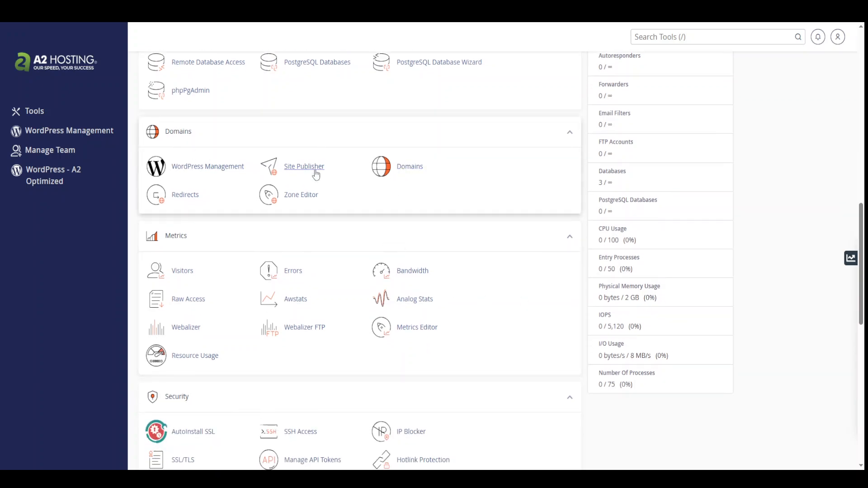
{"action": "right_click", "coordinate": [409, 169]}
{"action": "left_click", "coordinate": [413, 182]}
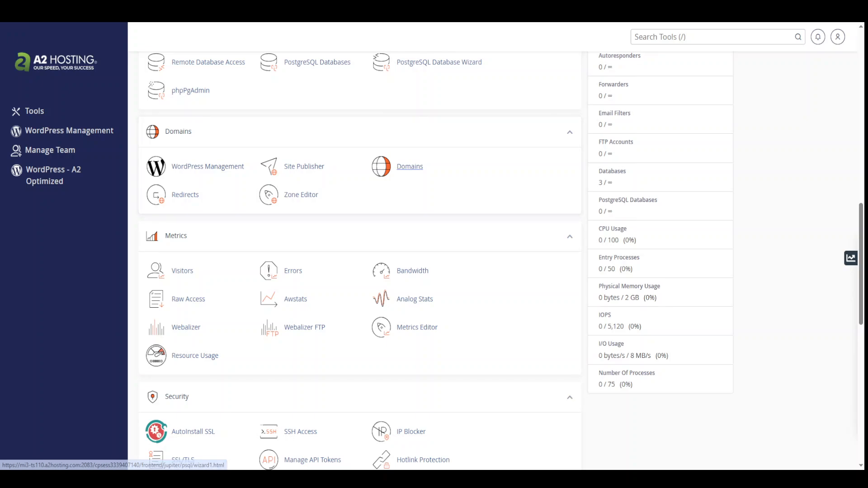
{"action": "left_click", "coordinate": [410, 167]}
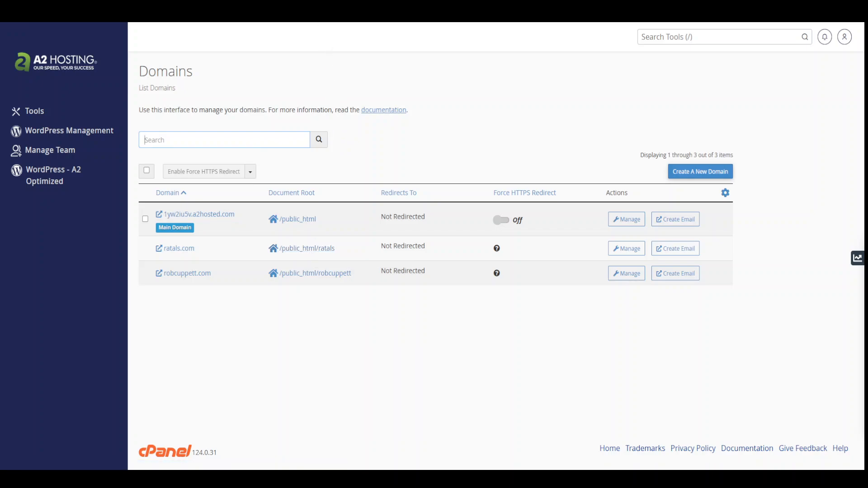
Step: Open File Manager in a new tab, then follow the ratals domain's document root link
{"action": "left_click", "coordinate": [284, 23]}
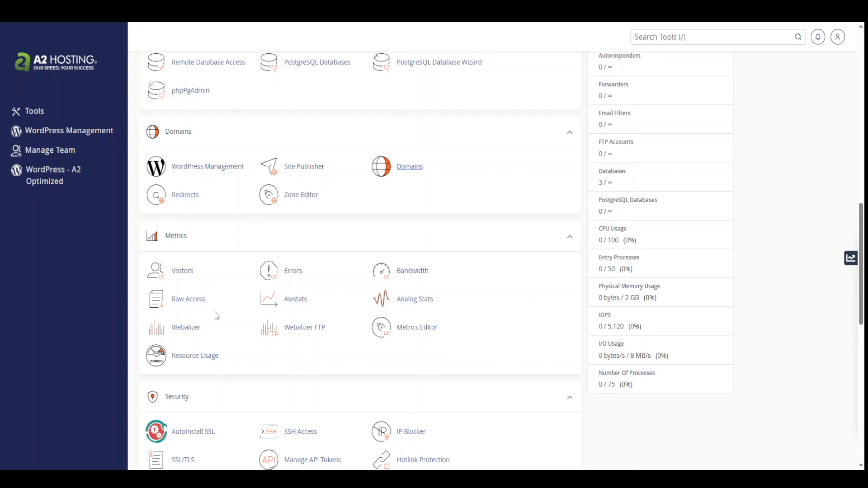
{"action": "scroll", "coordinate": [213, 329], "scroll_direction": "up", "scroll_amount": 6}
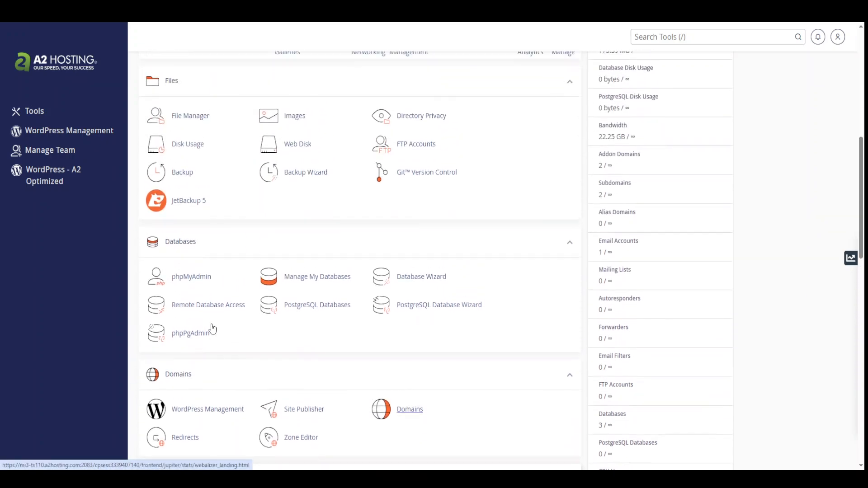
{"action": "right_click", "coordinate": [199, 171]}
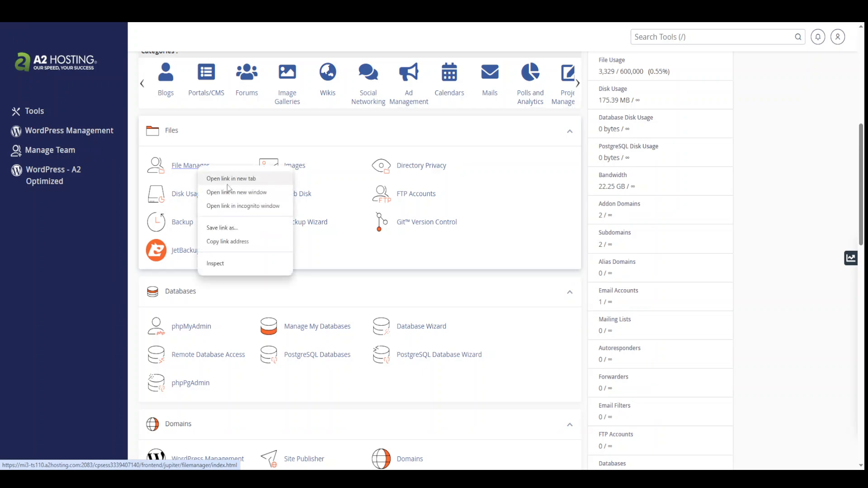
{"action": "left_click", "coordinate": [227, 179]}
{"action": "key", "text": "ctrl+Tab"}
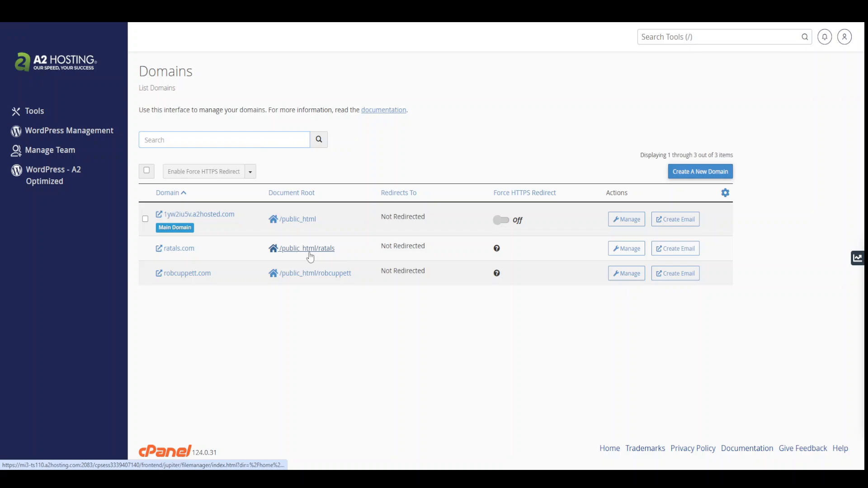
{"action": "left_click", "coordinate": [311, 254]}
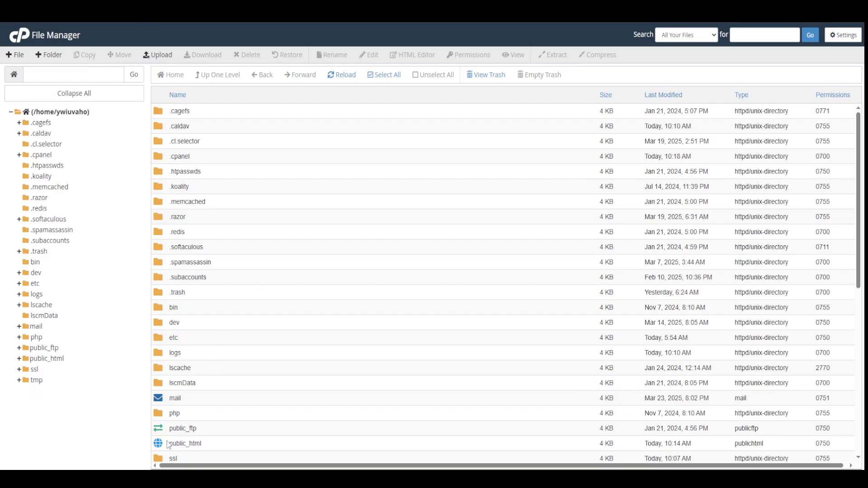
Step: Look inside public_html at the ratals and robcuppett folders, then go back up to home
{"action": "double_click", "coordinate": [163, 446]}
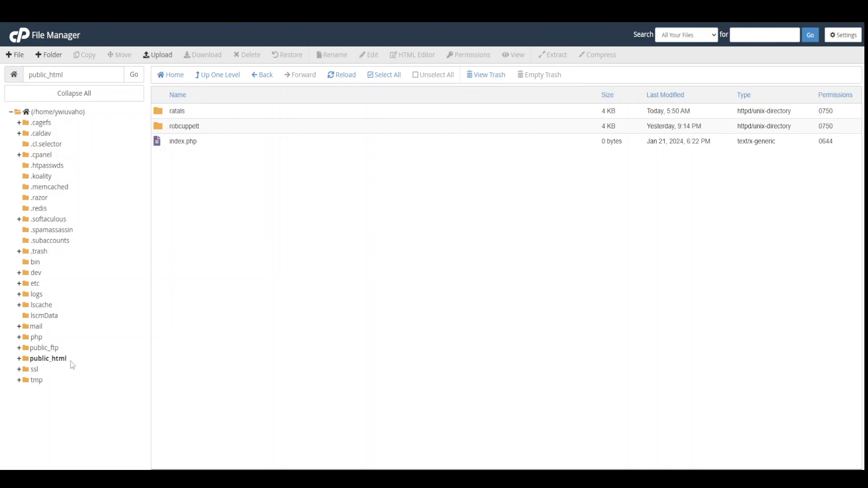
{"action": "left_click", "coordinate": [229, 76]}
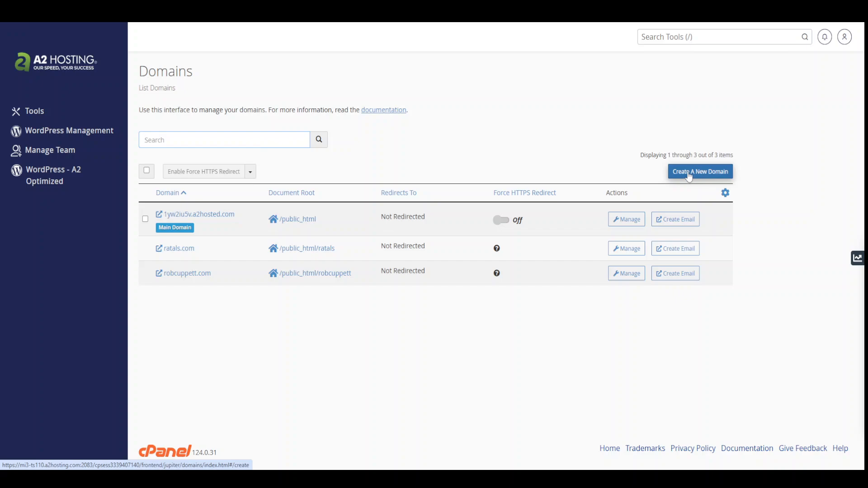
Step: Start a new domain and enter ratalsdemo.com as its name
{"action": "left_click", "coordinate": [689, 175]}
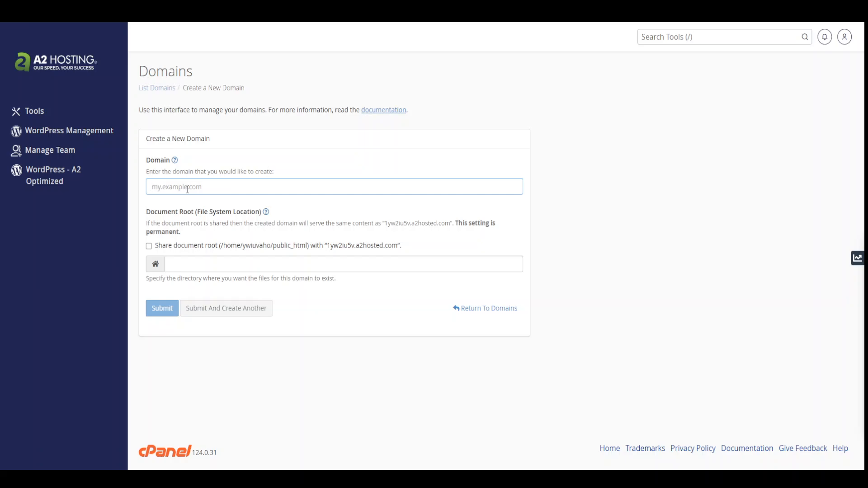
{"action": "type", "text": "ratalsdemo"}
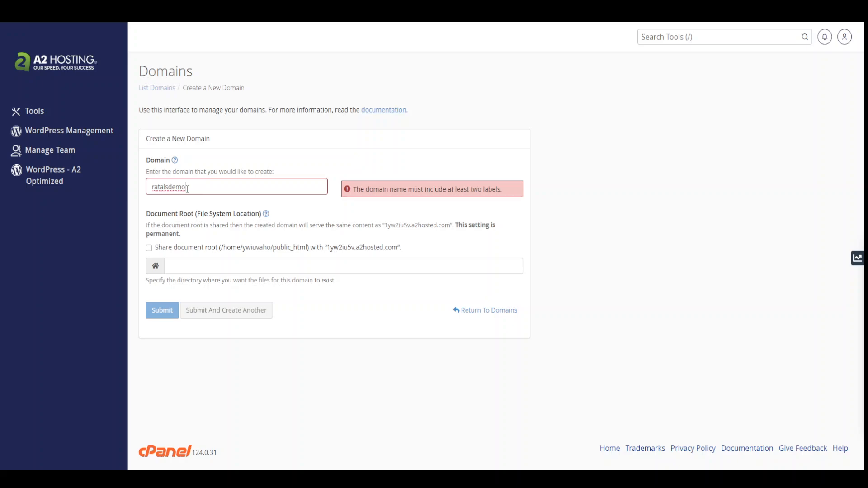
{"action": "type", "text": ".com"}
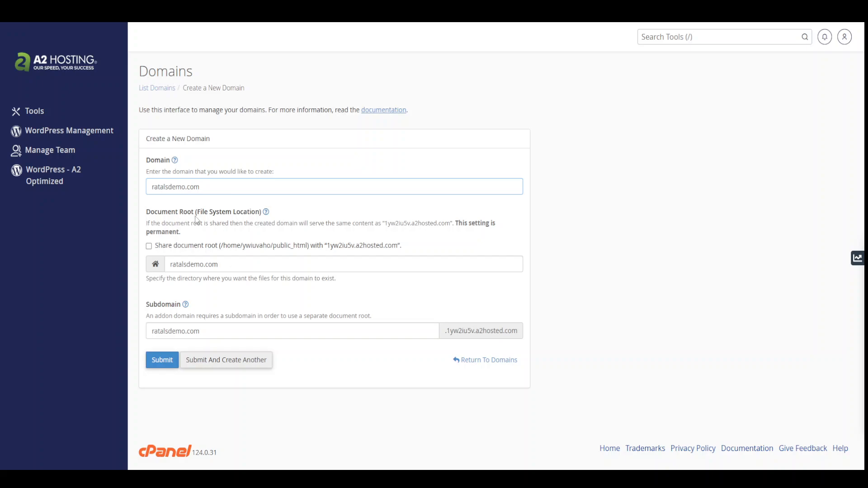
Step: Change the new domain's document root to /public_html/ratalsdemo
{"action": "left_click", "coordinate": [233, 266]}
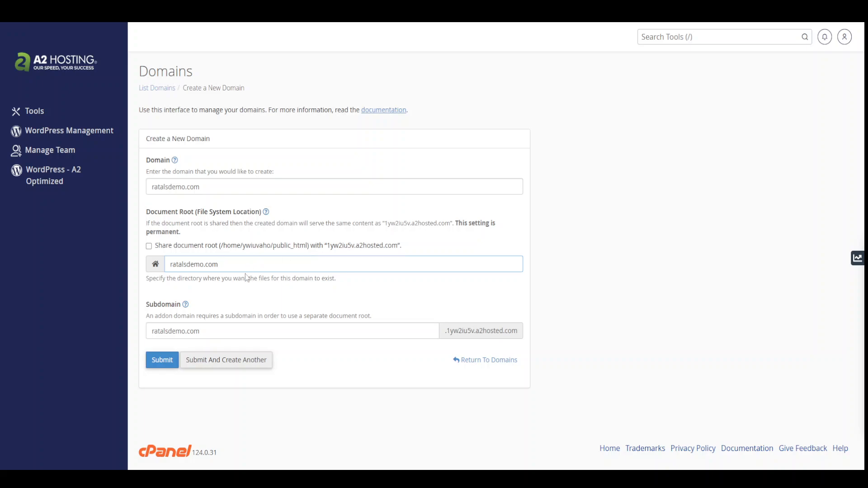
{"action": "key", "text": "BackSpace"}
{"action": "key", "text": "BackSpace"}
{"action": "left_click", "coordinate": [170, 265]}
{"action": "type", "text": "/public_html/"}
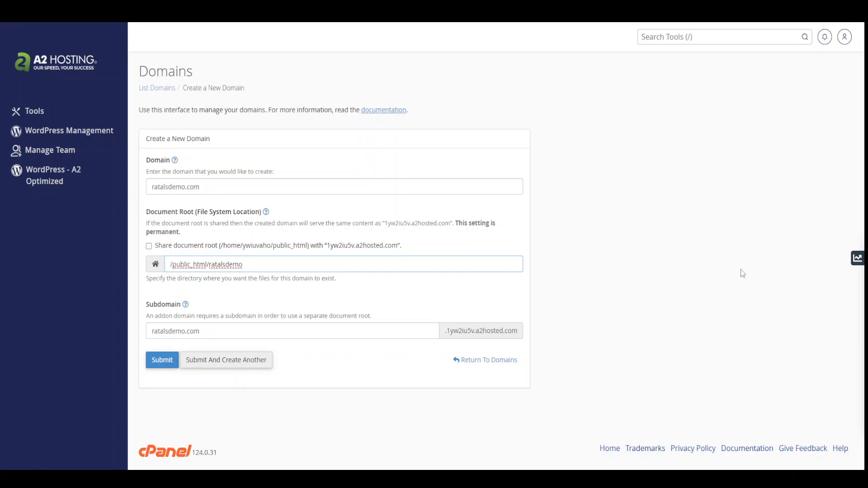
{"action": "left_click", "coordinate": [686, 285]}
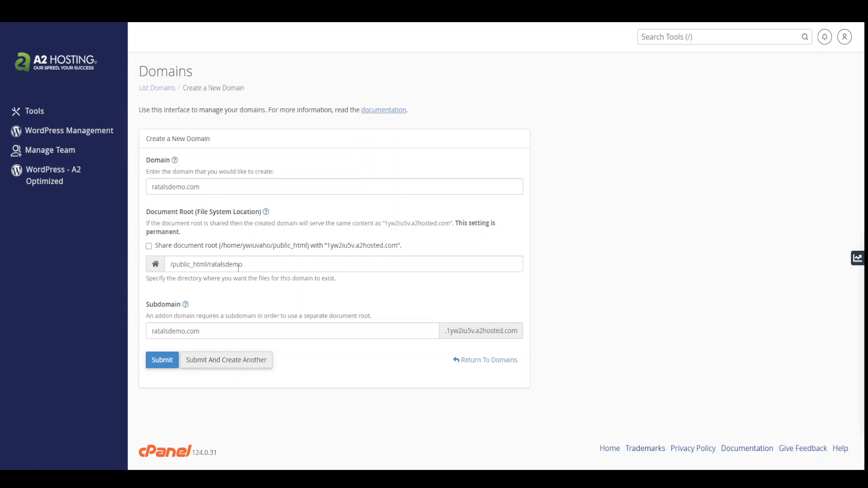
{"action": "left_click_drag", "start_coordinate": [245, 267], "coordinate": [208, 266]}
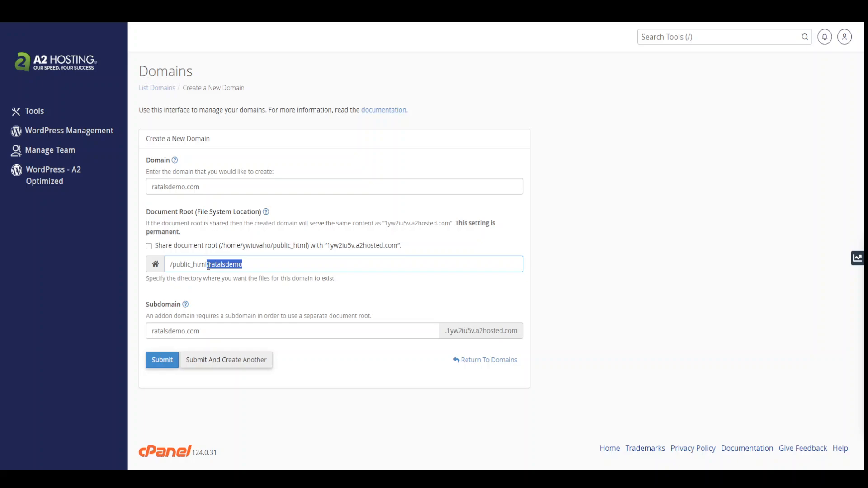
{"action": "left_click", "coordinate": [645, 319]}
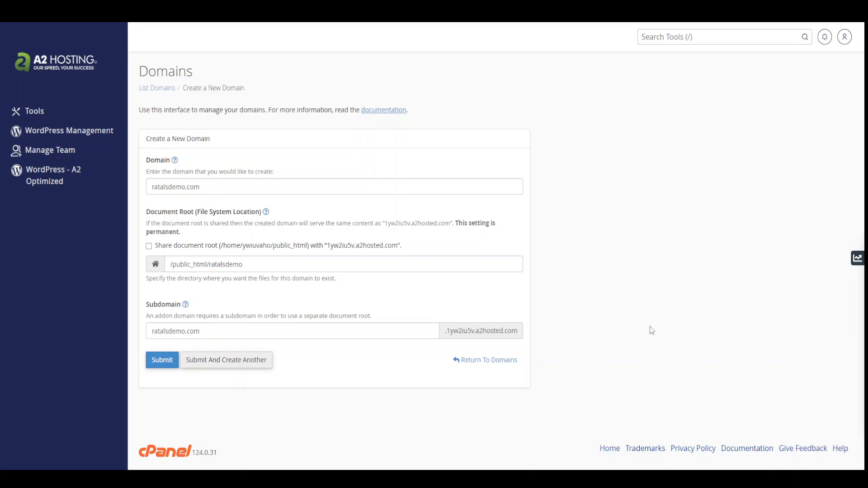
Step: Remove .com so the subdomain reads ratalsdemo
{"action": "left_click", "coordinate": [207, 334]}
{"action": "key", "text": "BackSpace"}
{"action": "key", "text": "BackSpace"}
{"action": "key", "text": "BackSpace"}
{"action": "key", "text": "BackSpace"}
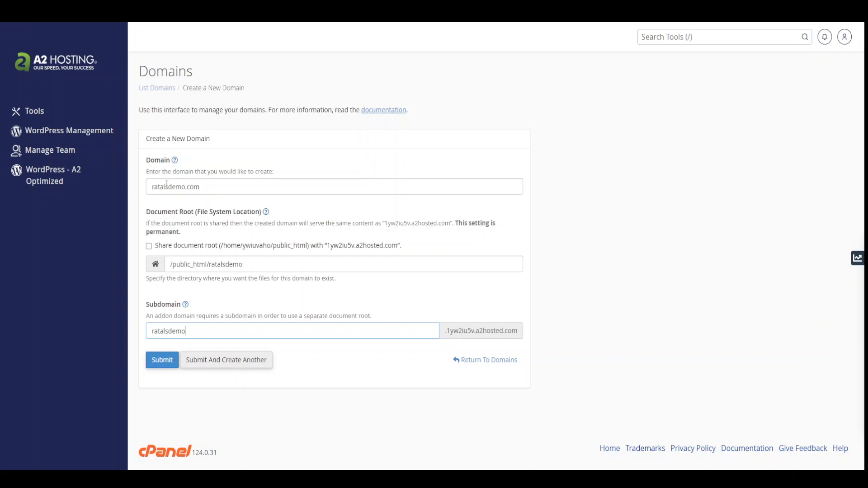
{"action": "left_click", "coordinate": [444, 348]}
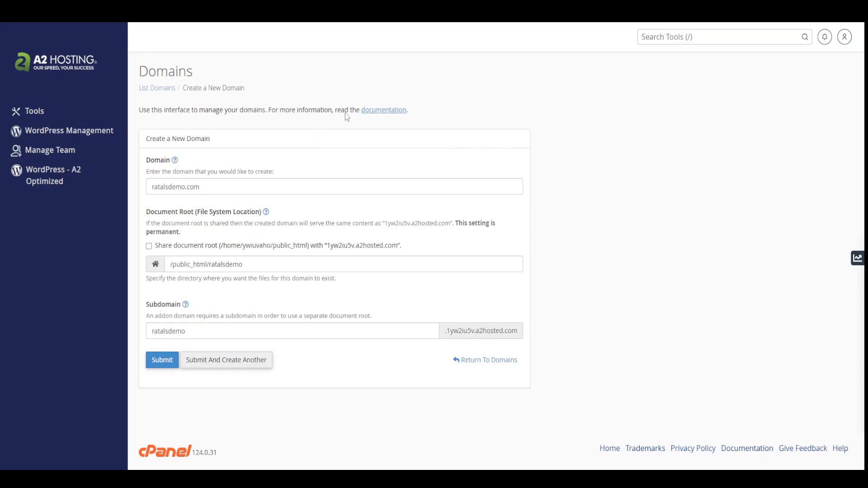
Step: Submit the form to create the ratalsdemo.com domain
{"action": "left_click", "coordinate": [161, 364]}
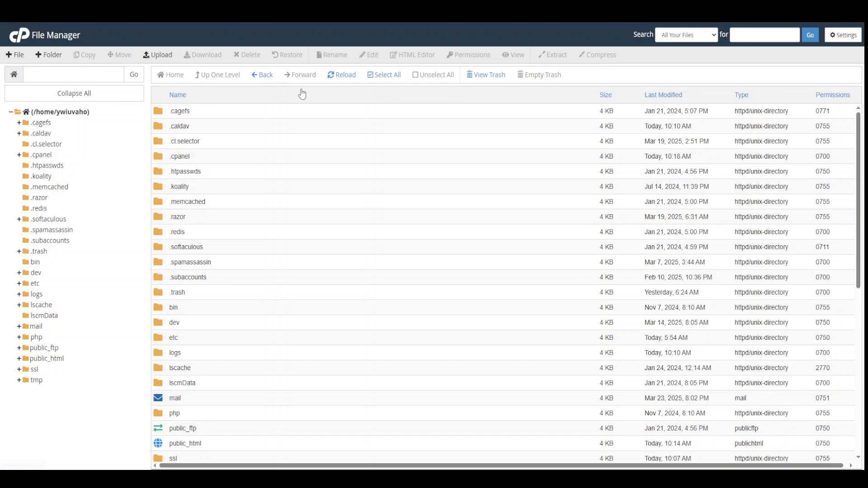
Step: Reload File Manager, open public_html/ratalsdemo, and delete cgi-bin permanently, skipping the trash
{"action": "left_click", "coordinate": [342, 75]}
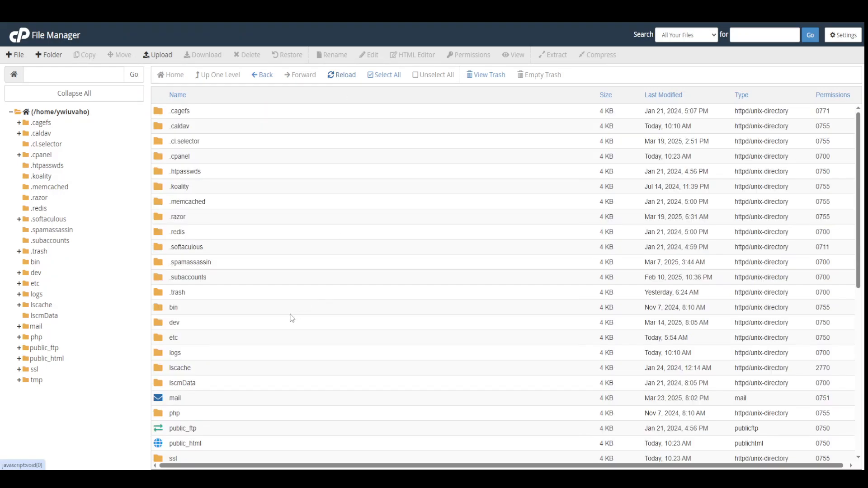
{"action": "double_click", "coordinate": [163, 444]}
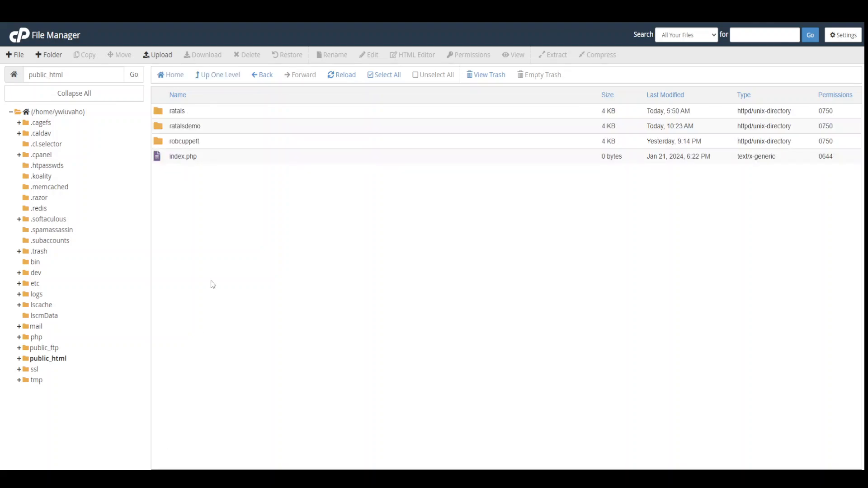
{"action": "double_click", "coordinate": [177, 129]}
{"action": "double_click", "coordinate": [161, 128]}
{"action": "left_click", "coordinate": [163, 113]}
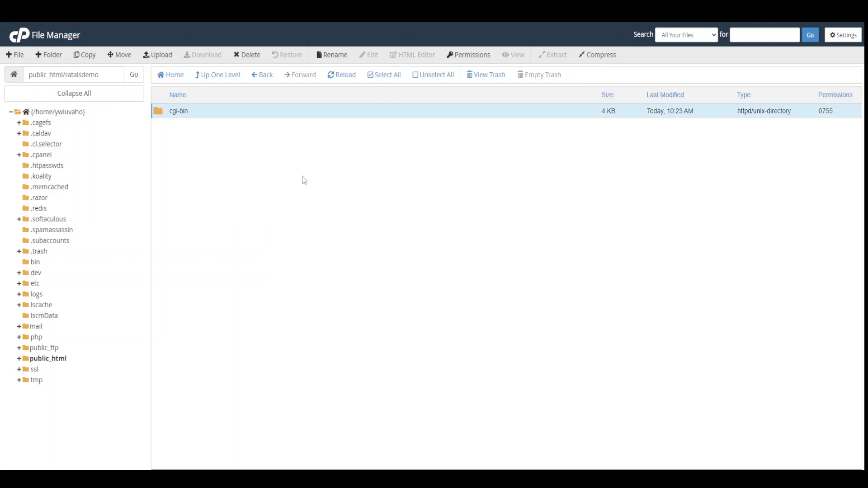
{"action": "key", "text": "Delete"}
{"action": "left_click", "coordinate": [399, 251]}
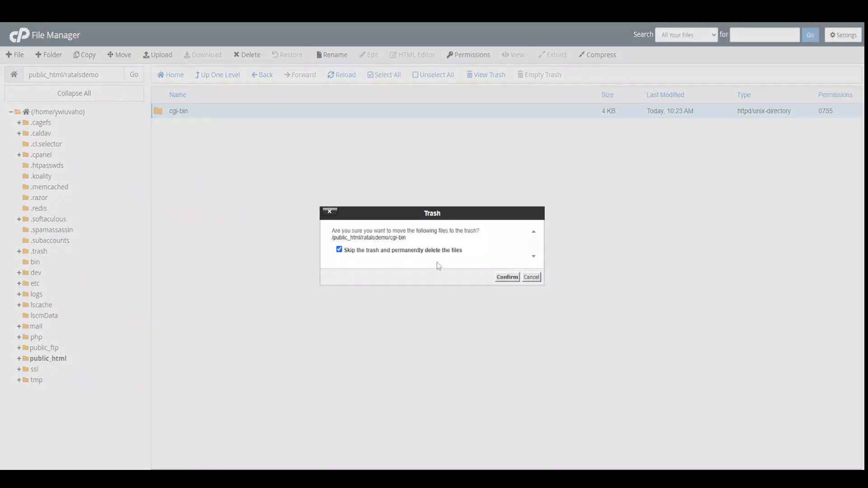
{"action": "left_click", "coordinate": [507, 277]}
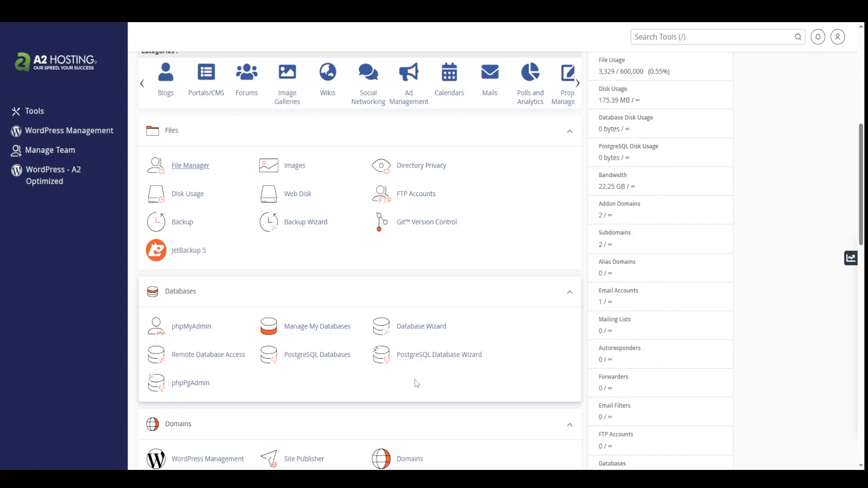
Step: Open Email Accounts in a new tab and switch to it
{"action": "scroll", "coordinate": [417, 383], "scroll_direction": "up", "scroll_amount": 8}
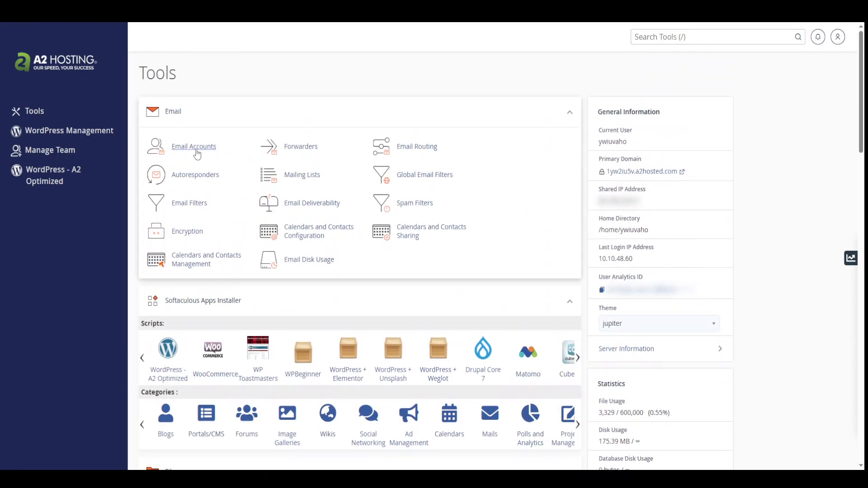
{"action": "right_click", "coordinate": [197, 154]}
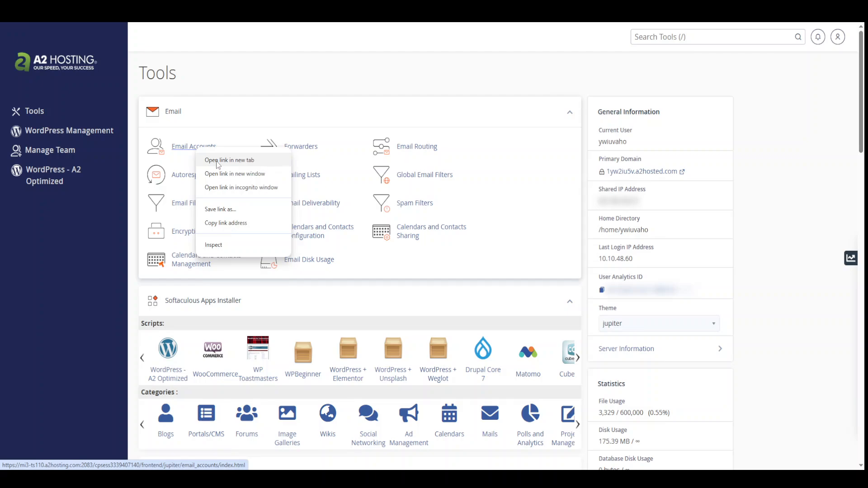
{"action": "left_click", "coordinate": [218, 161]}
{"action": "key", "text": "ctrl+Tab"}
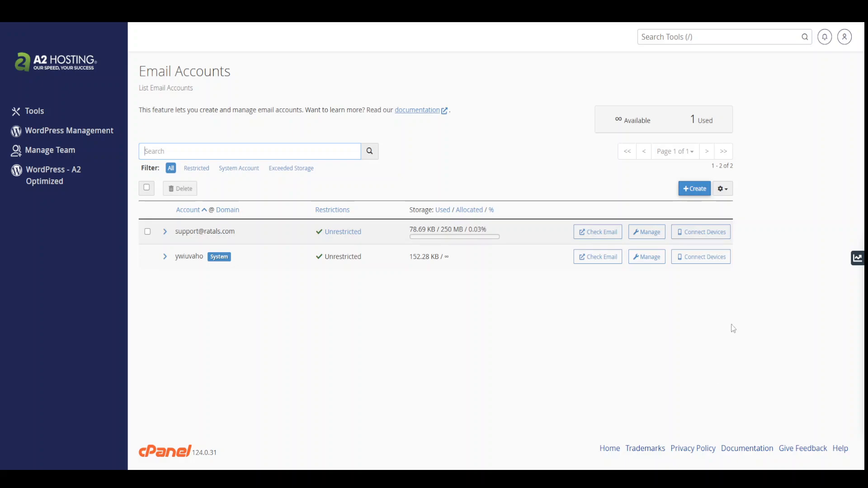
Step: Create the support mailbox on ratalsdemo.com with a strong password
{"action": "left_click", "coordinate": [694, 190]}
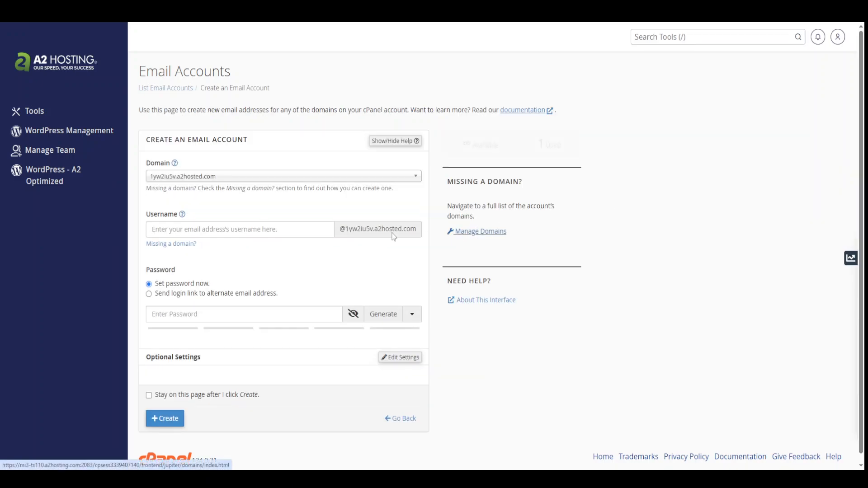
{"action": "left_click", "coordinate": [197, 180]}
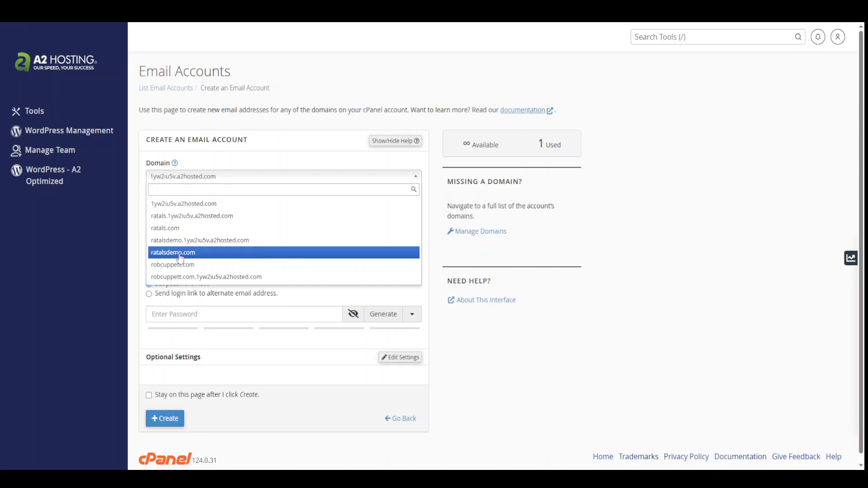
{"action": "left_click", "coordinate": [182, 256]}
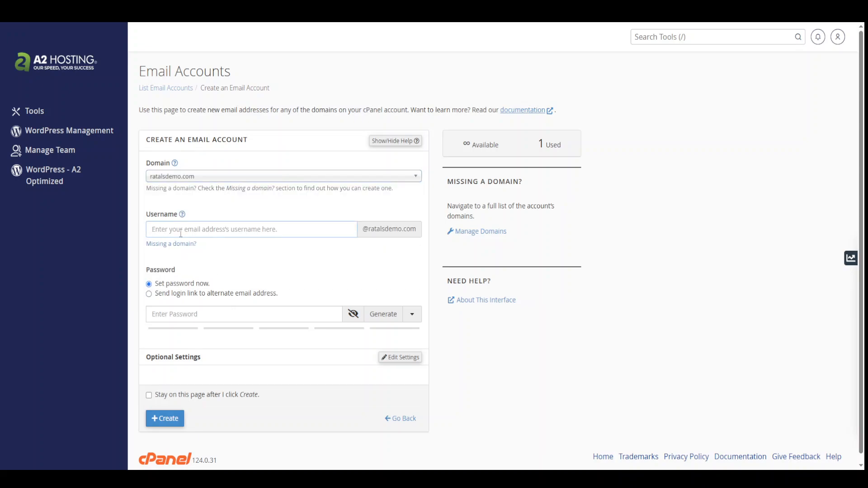
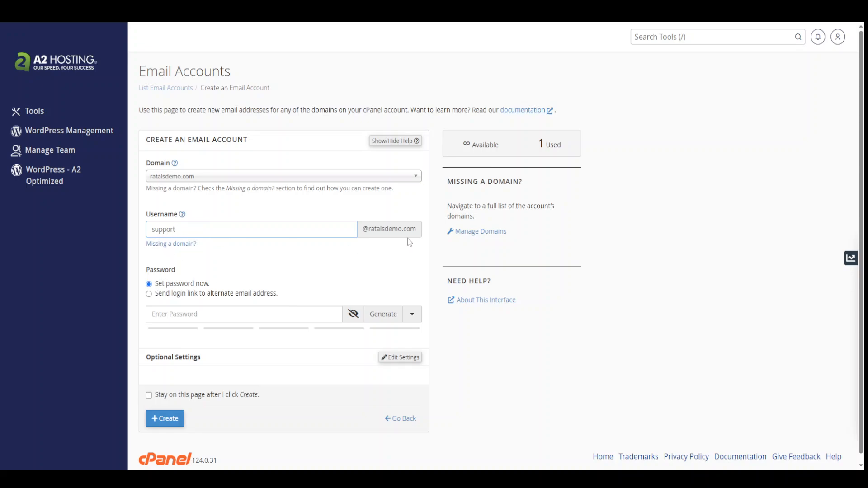
{"action": "left_click", "coordinate": [165, 316]}
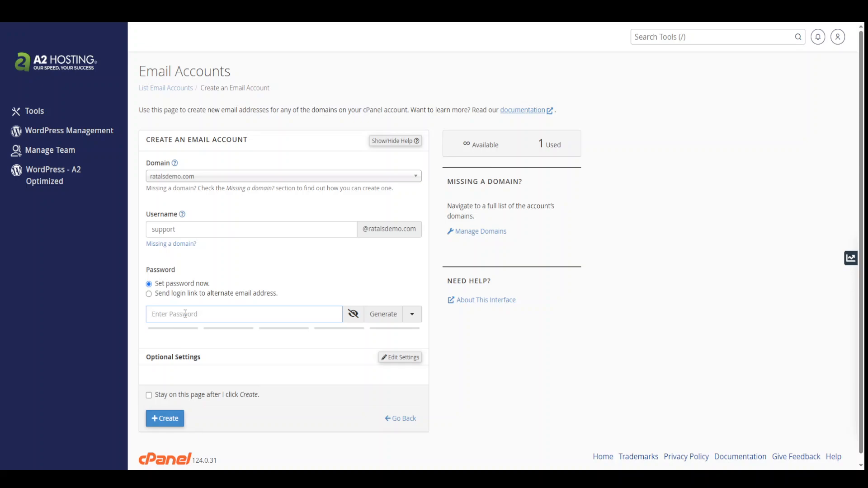
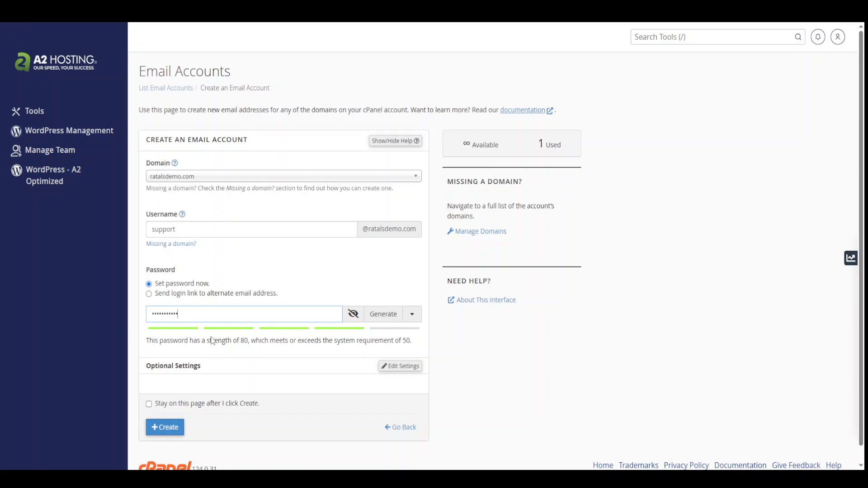
{"action": "left_click", "coordinate": [165, 428]}
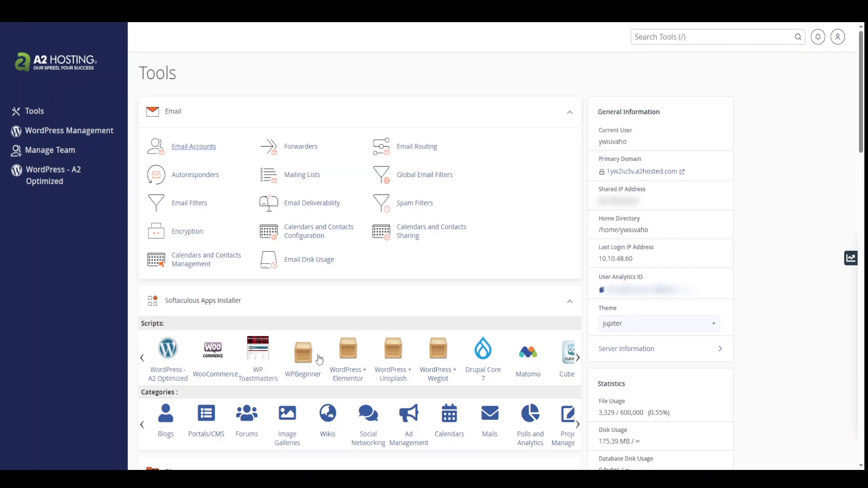
Step: Find the Database Wizard in the Databases section and open it in a new tab
{"action": "scroll", "coordinate": [231, 307], "scroll_direction": "down", "scroll_amount": 8}
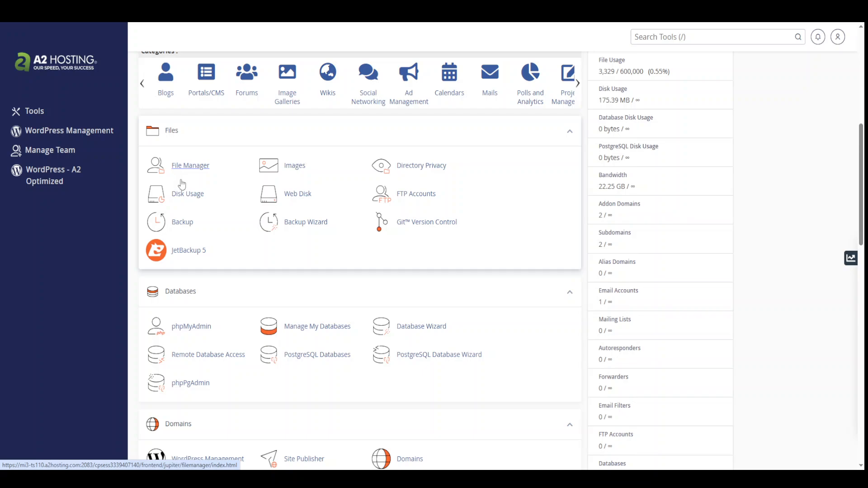
{"action": "scroll", "coordinate": [193, 346], "scroll_direction": "down", "scroll_amount": 4}
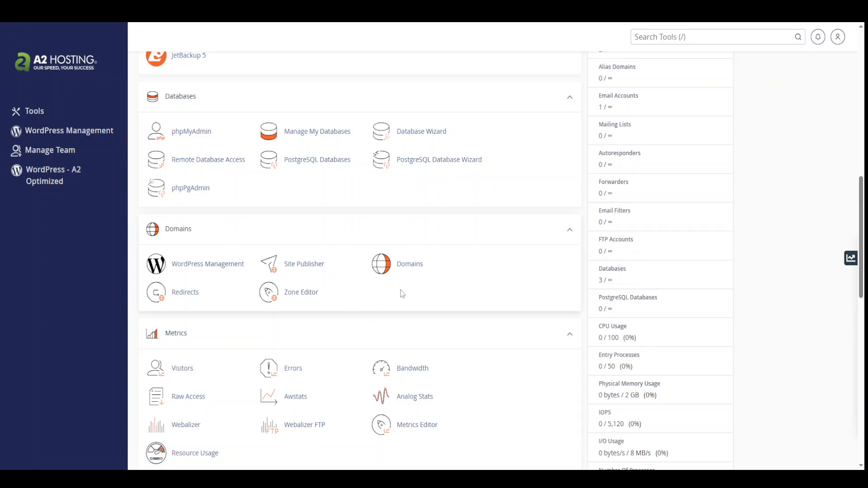
{"action": "scroll", "coordinate": [401, 307], "scroll_direction": "down", "scroll_amount": 4}
{"action": "scroll", "coordinate": [402, 360], "scroll_direction": "up", "scroll_amount": 5}
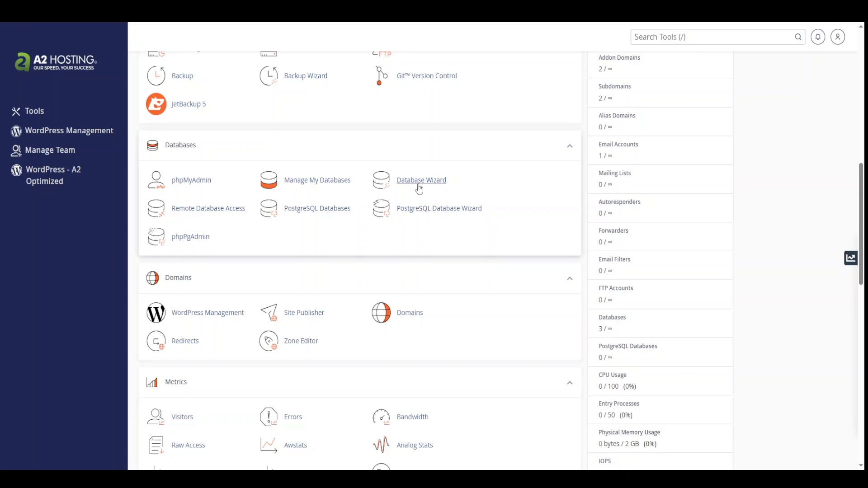
{"action": "right_click", "coordinate": [417, 186]}
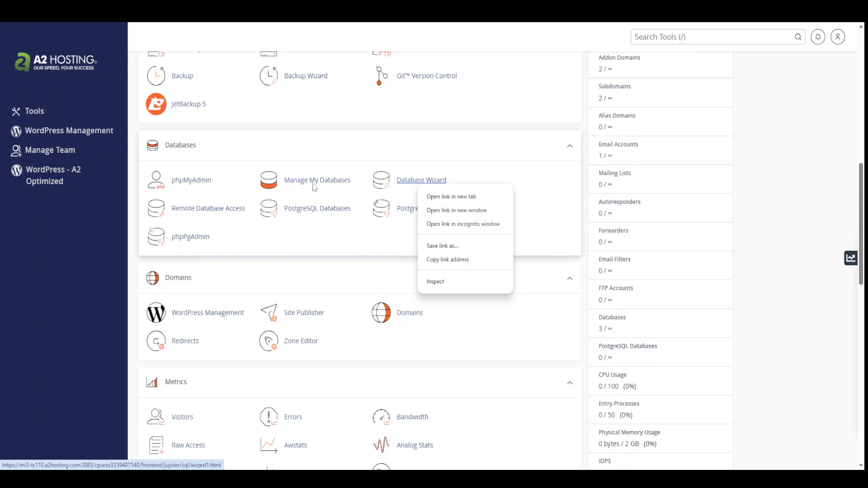
{"action": "left_click", "coordinate": [314, 252]}
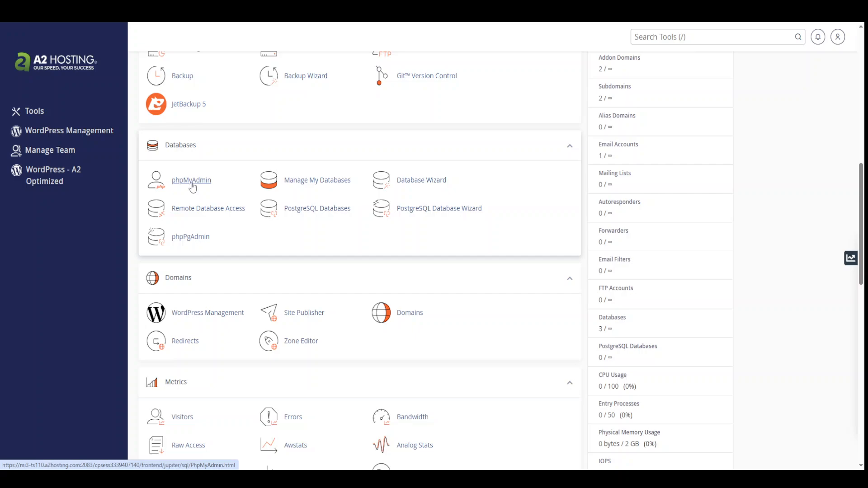
{"action": "right_click", "coordinate": [423, 185]}
{"action": "left_click", "coordinate": [441, 192]}
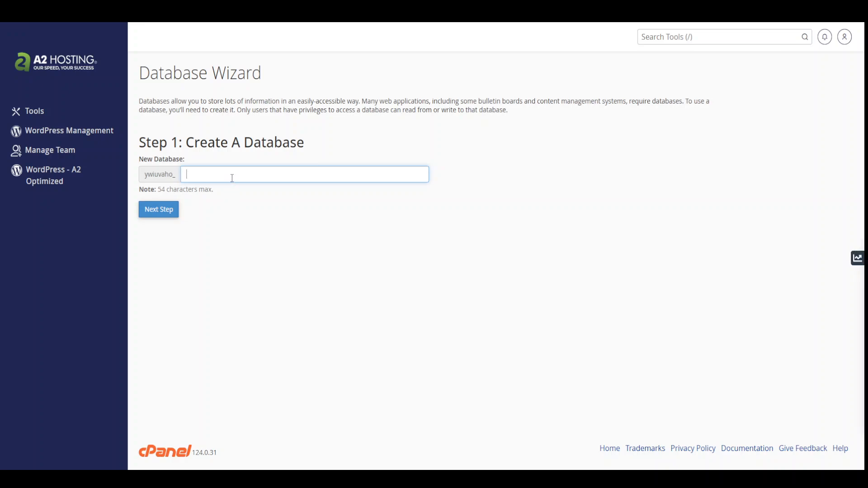
Step: Enter ratalsdemo as the new database name and create it as ywiuvaho_ratalsdemo
{"action": "type", "text": "ratalsdemo"}
{"action": "left_click_drag", "start_coordinate": [233, 176], "coordinate": [185, 172]}
{"action": "key", "text": "ctrl+c"}
{"action": "left_click", "coordinate": [265, 254]}
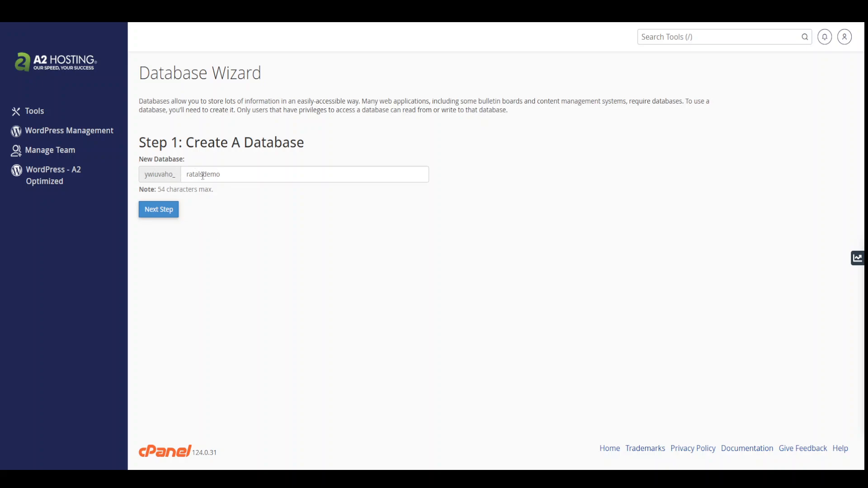
{"action": "left_click", "coordinate": [161, 219]}
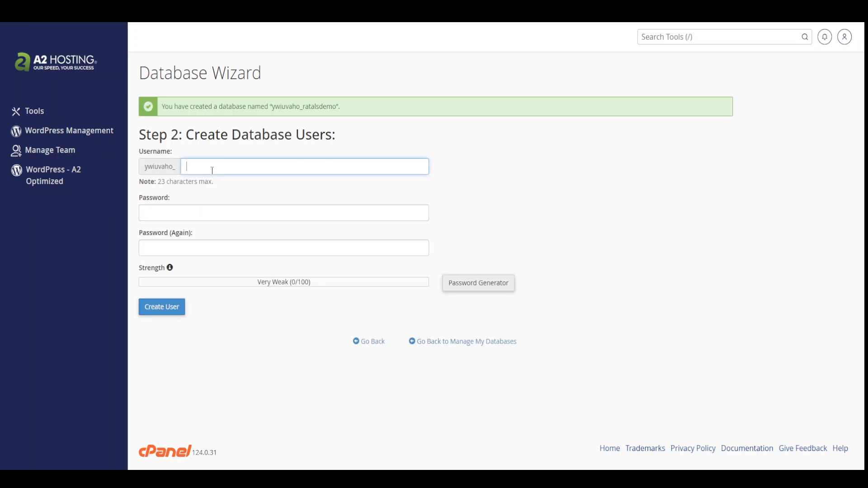
Step: Create the ratalsdemo database user with a strong password entered in both password fields
{"action": "key", "text": "ctrl+v"}
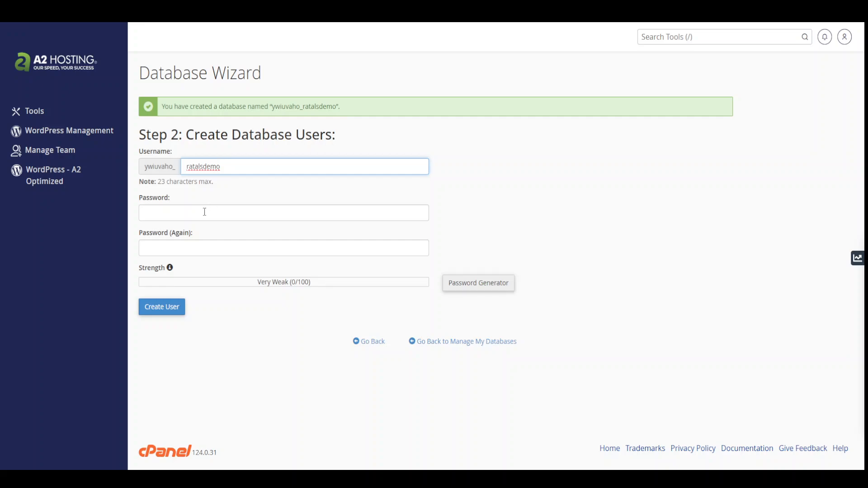
{"action": "left_click", "coordinate": [181, 212]}
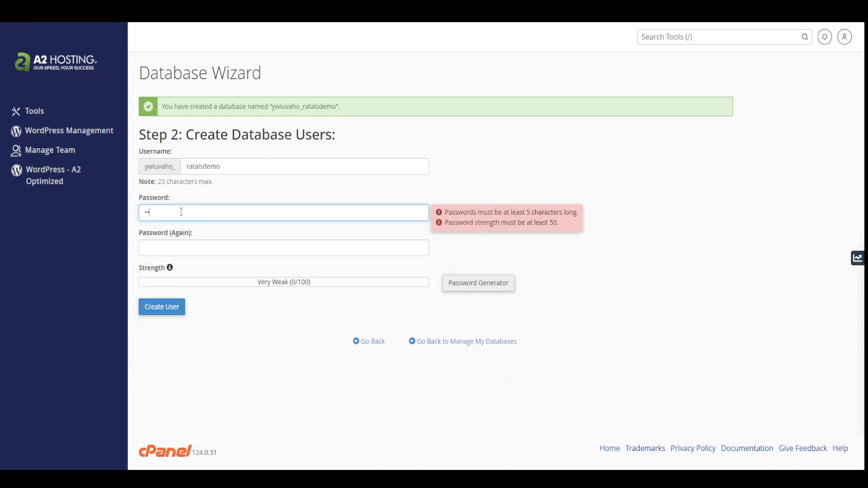
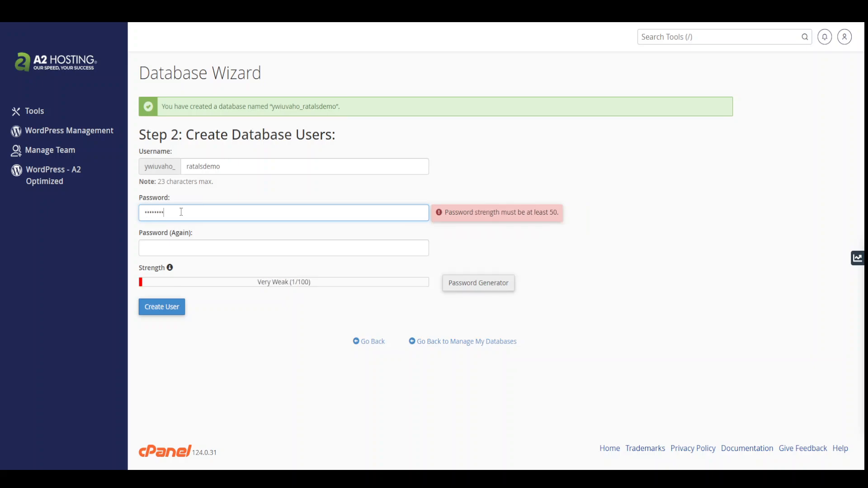
{"action": "key", "text": "Tab"}
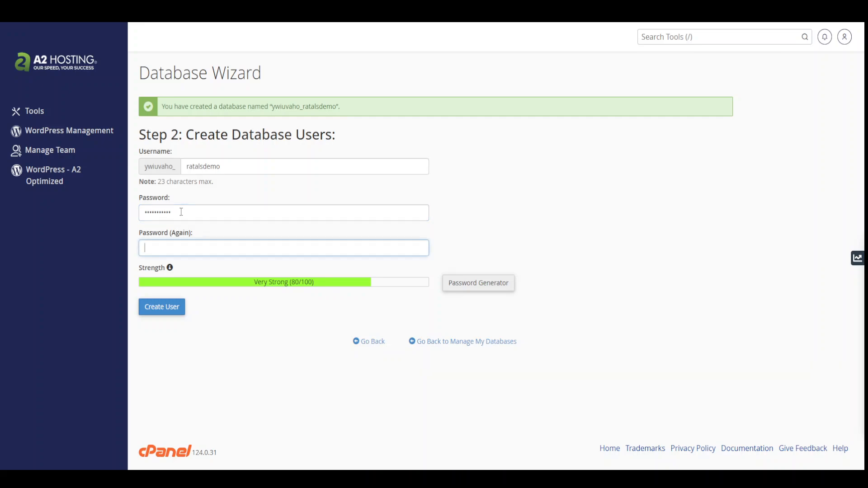
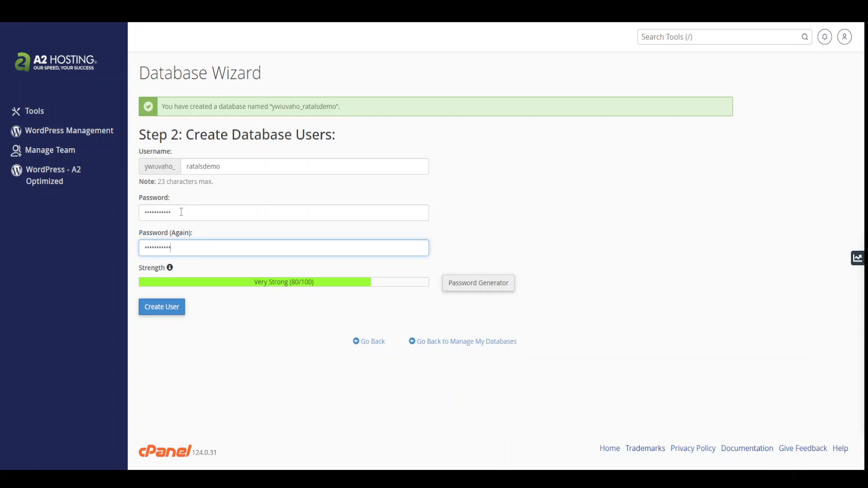
{"action": "left_click", "coordinate": [168, 311]}
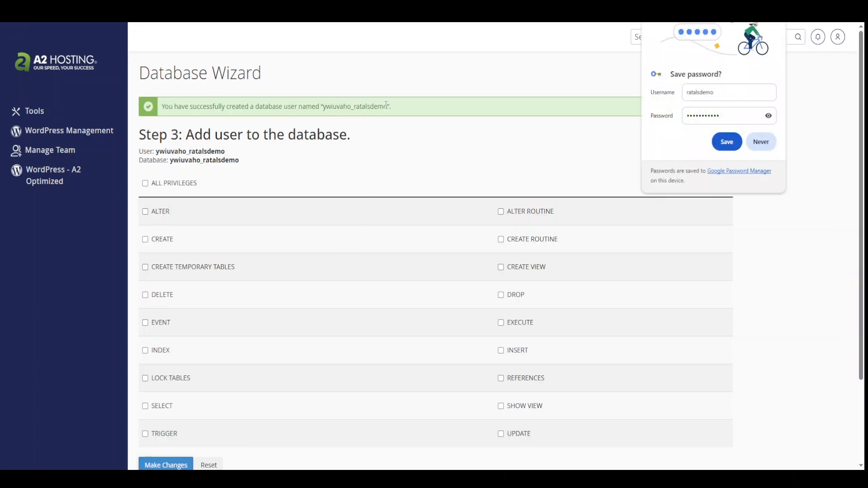
Step: Copy the new user name ywiuvaho_ratalsdemo into the Notepad notes
{"action": "left_click_drag", "start_coordinate": [387, 106], "coordinate": [323, 106]}
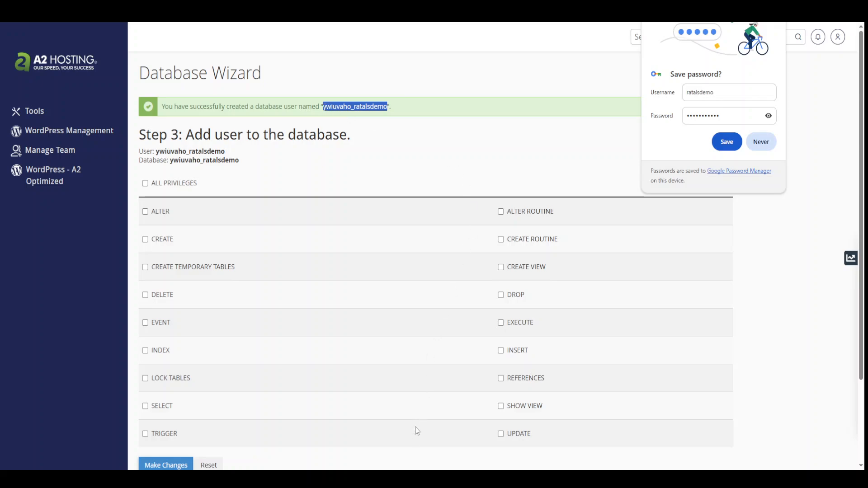
{"action": "key", "text": "ctrl+c"}
{"action": "key", "text": "alt+Tab"}
{"action": "key", "text": "ctrl+v"}
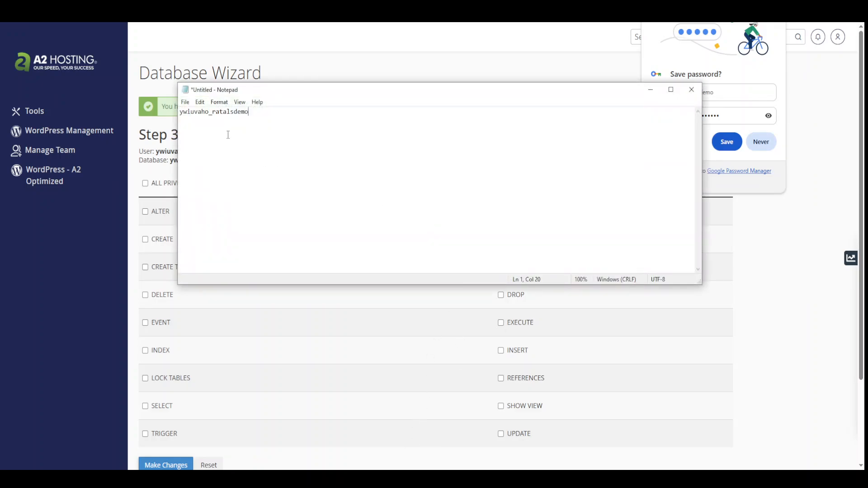
Step: Grant the user ALL PRIVILEGES on the ratalsdemo database and finish the wizard
{"action": "left_click", "coordinate": [771, 320]}
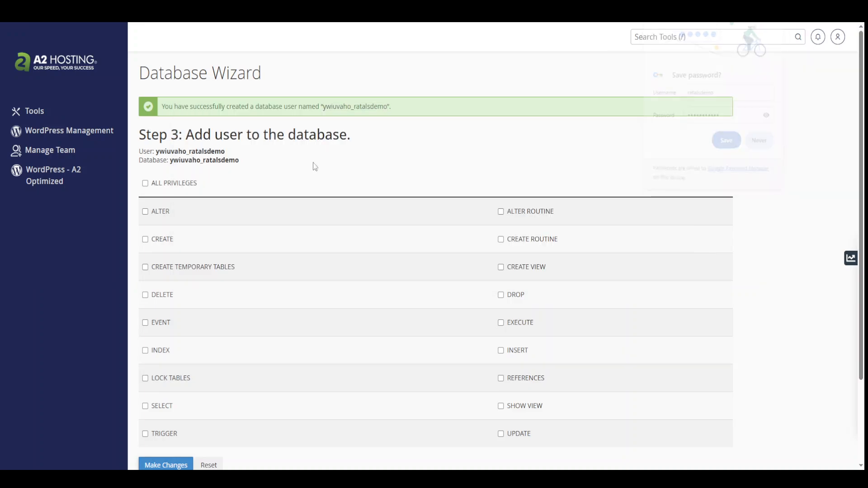
{"action": "left_click", "coordinate": [173, 184]}
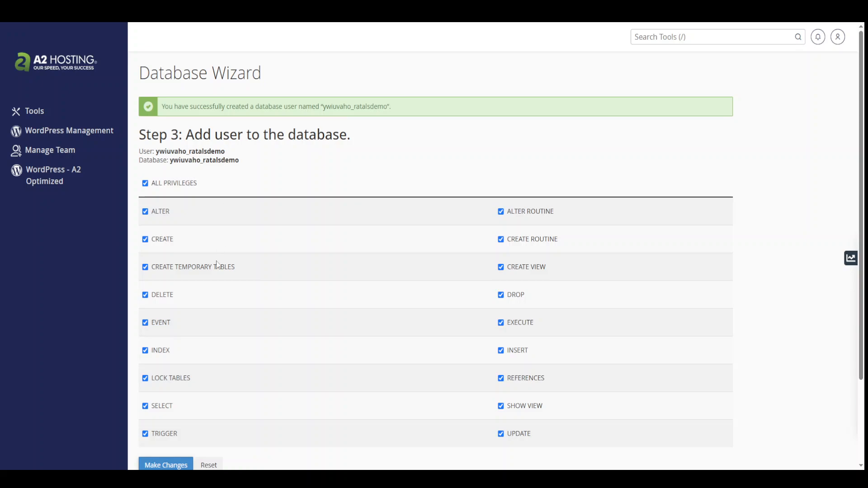
{"action": "scroll", "coordinate": [216, 262], "scroll_direction": "down", "scroll_amount": 3}
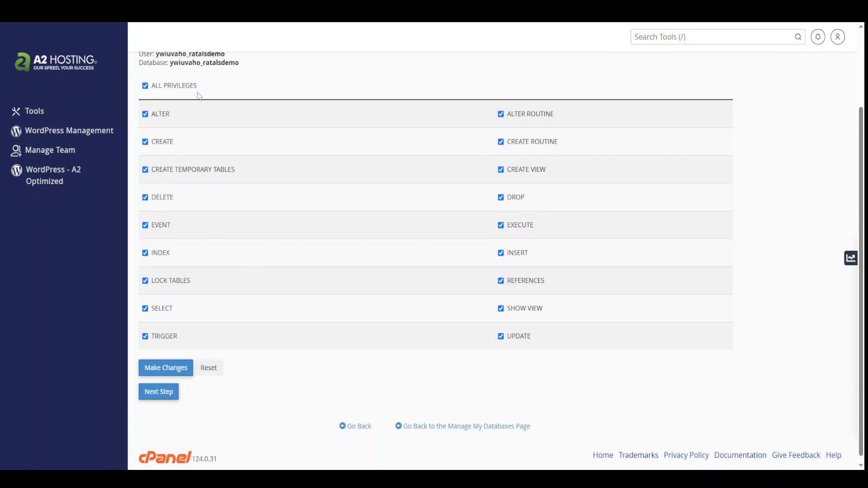
{"action": "left_click", "coordinate": [162, 400]}
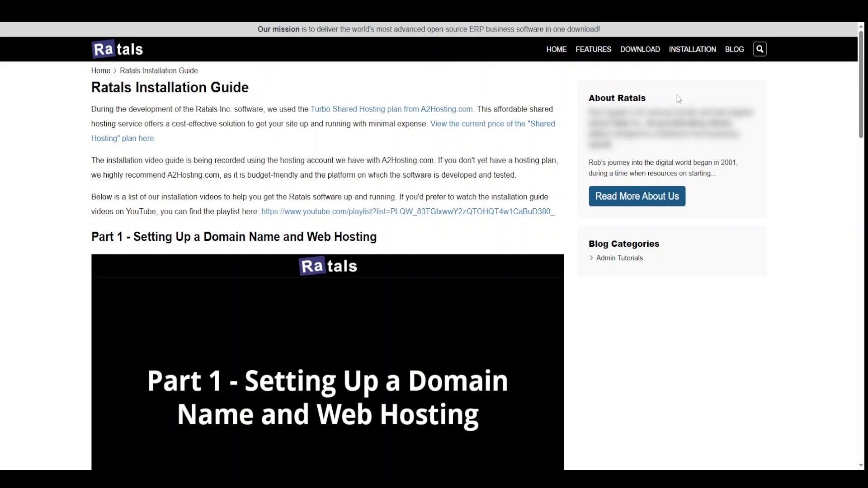
Step: On the Ratals Download page, confirm Beta 0.02 supports PHP 8.1–8.3 and download its zip
{"action": "left_click", "coordinate": [647, 53]}
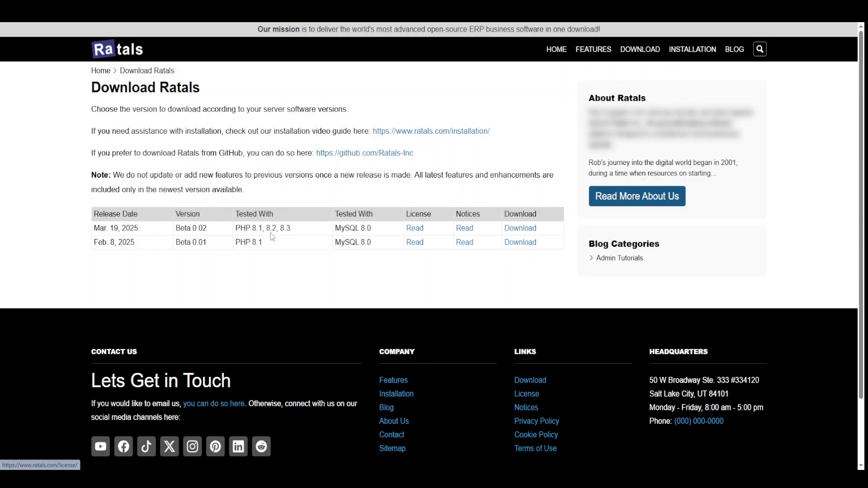
{"action": "left_click_drag", "start_coordinate": [253, 229], "coordinate": [306, 229]}
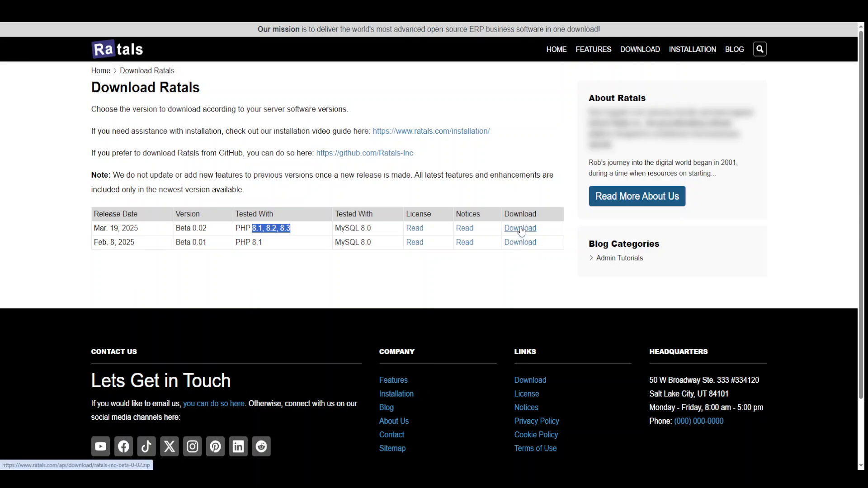
{"action": "left_click", "coordinate": [522, 231]}
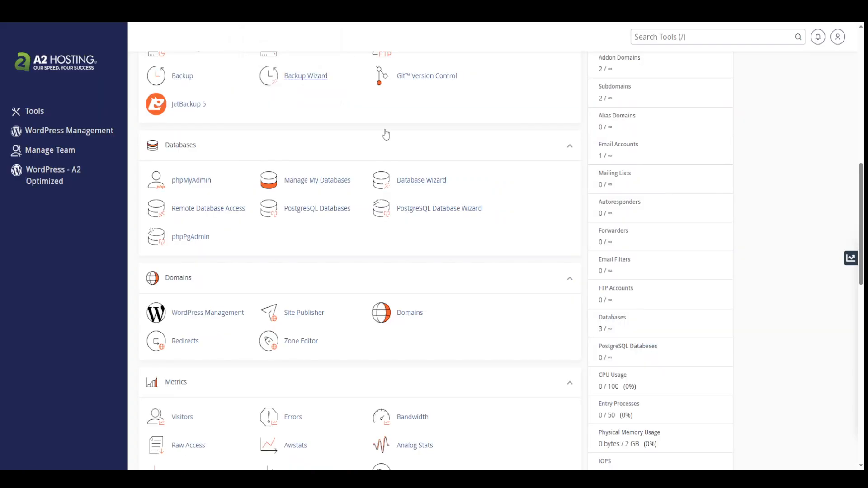
Step: Open Select PHP Version from cPanel's Software section to reach the PHP Selector
{"action": "scroll", "coordinate": [402, 316], "scroll_direction": "down", "scroll_amount": 5}
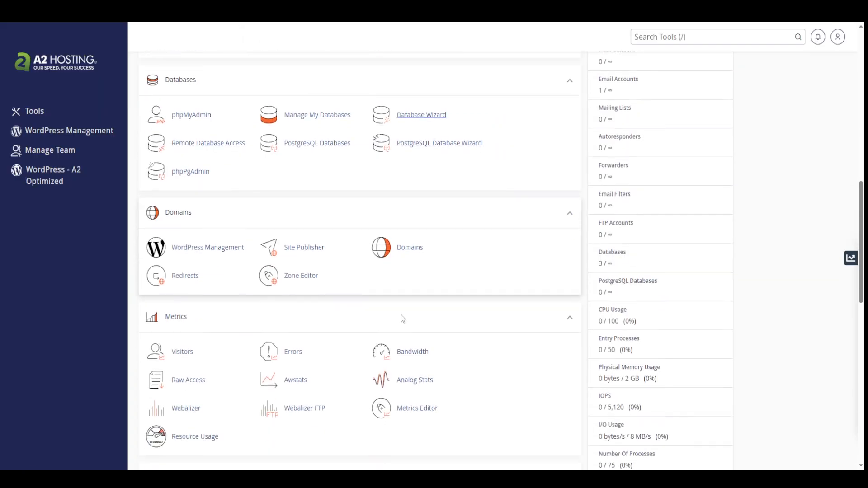
{"action": "scroll", "coordinate": [401, 319], "scroll_direction": "down", "scroll_amount": 8}
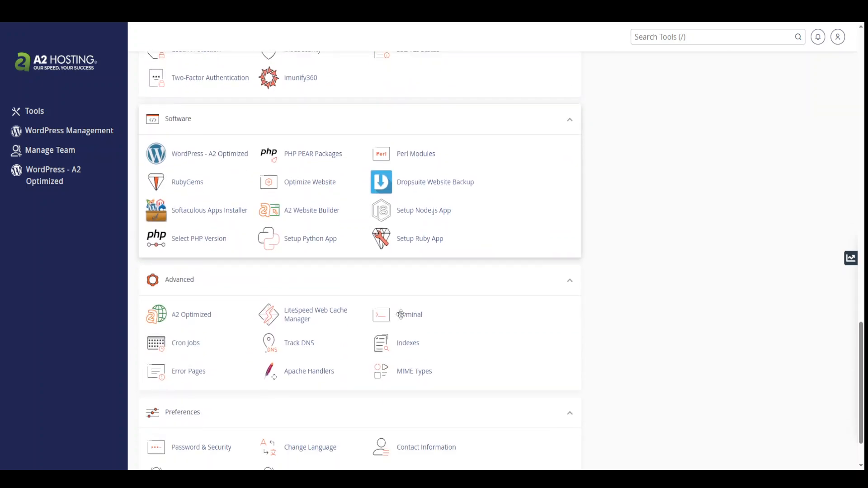
{"action": "right_click", "coordinate": [197, 241]}
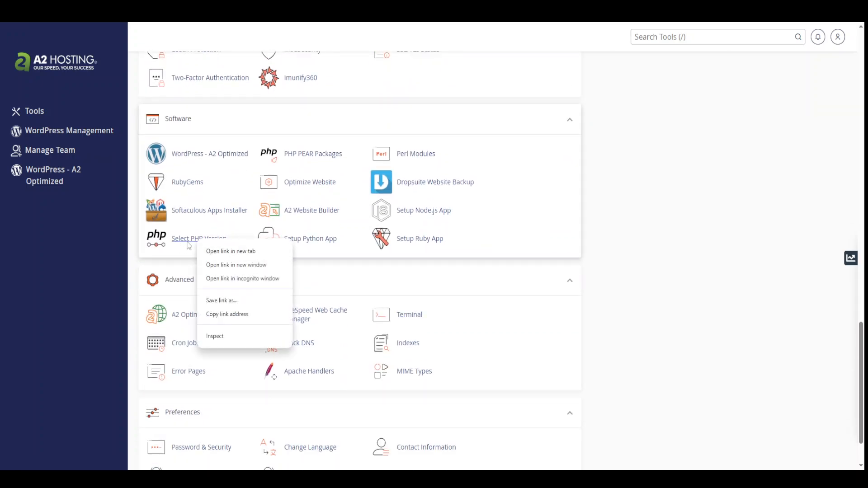
{"action": "left_click", "coordinate": [184, 262]}
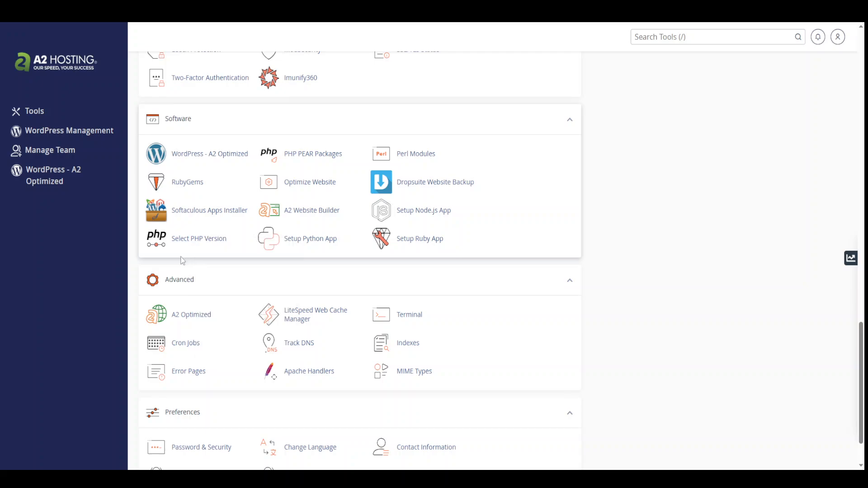
{"action": "right_click", "coordinate": [188, 245]}
{"action": "left_click", "coordinate": [184, 261]}
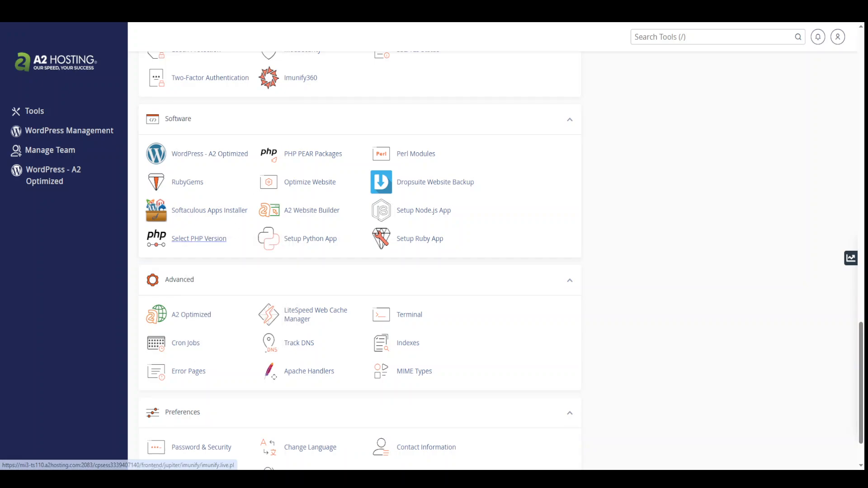
{"action": "left_click", "coordinate": [194, 239]}
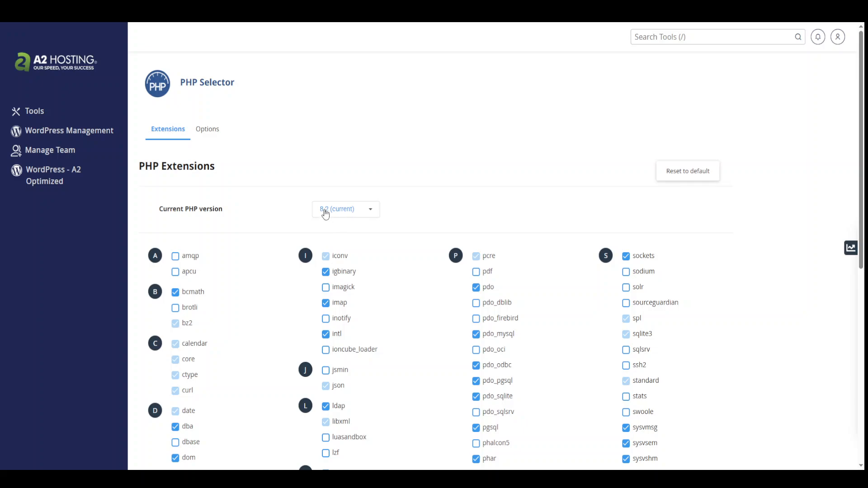
Step: Check the Current PHP version list and keep 8.2 (current) selected
{"action": "left_click", "coordinate": [345, 215]}
{"action": "scroll", "coordinate": [348, 317], "scroll_direction": "down", "scroll_amount": 4}
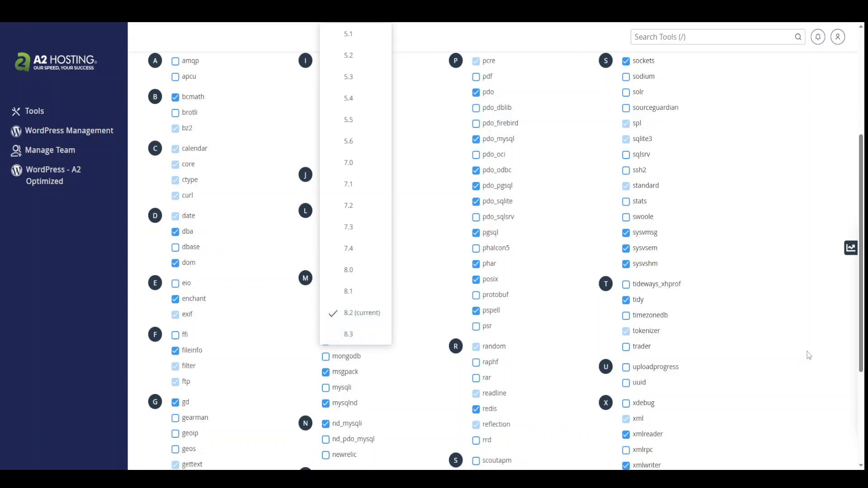
{"action": "scroll", "coordinate": [783, 352], "scroll_direction": "down", "scroll_amount": 1}
{"action": "scroll", "coordinate": [783, 352], "scroll_direction": "up", "scroll_amount": 5}
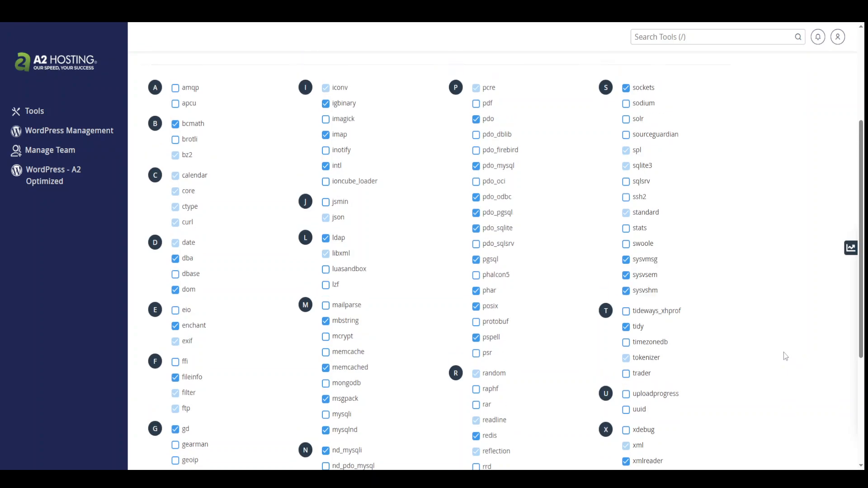
{"action": "scroll", "coordinate": [712, 355], "scroll_direction": "down", "scroll_amount": 6}
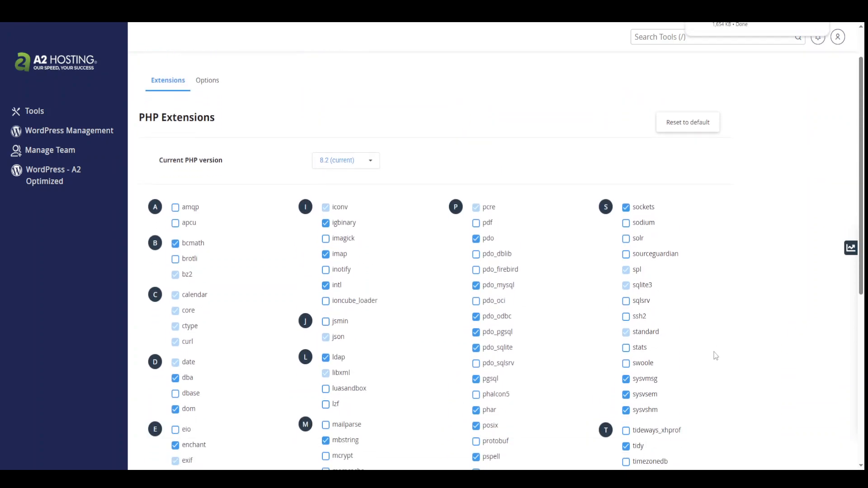
{"action": "scroll", "coordinate": [712, 357], "scroll_direction": "down", "scroll_amount": 2}
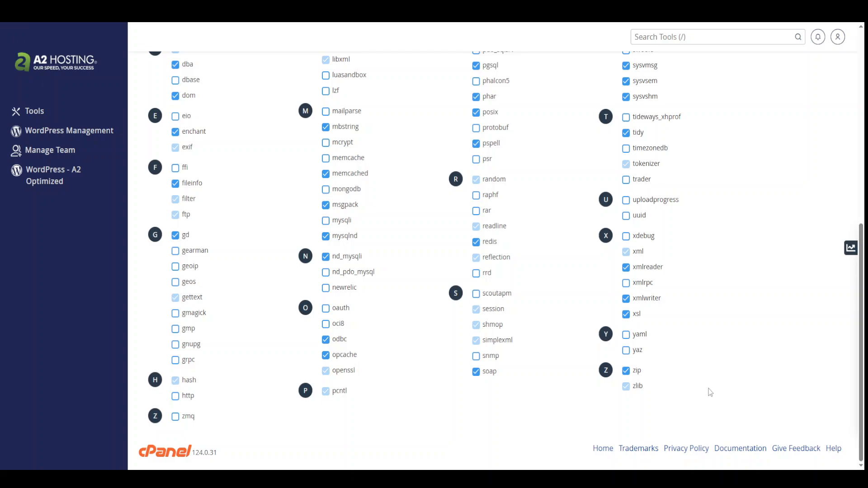
{"action": "scroll", "coordinate": [717, 384], "scroll_direction": "up", "scroll_amount": 8}
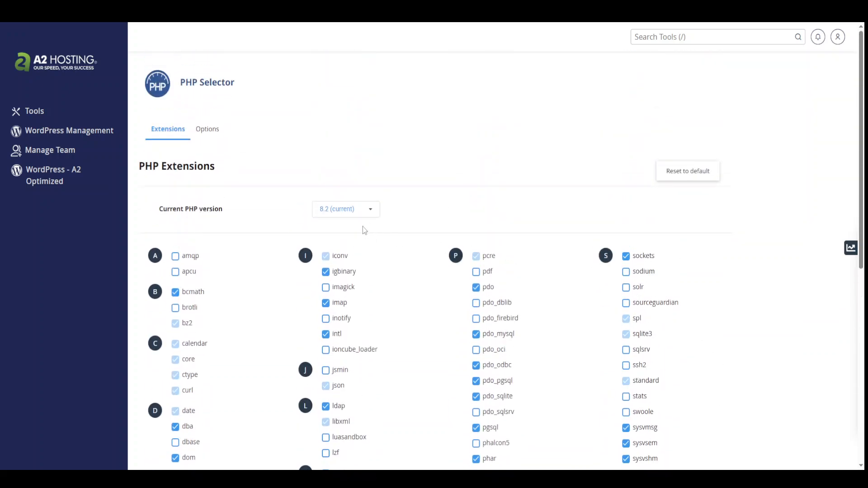
{"action": "left_click", "coordinate": [341, 216]}
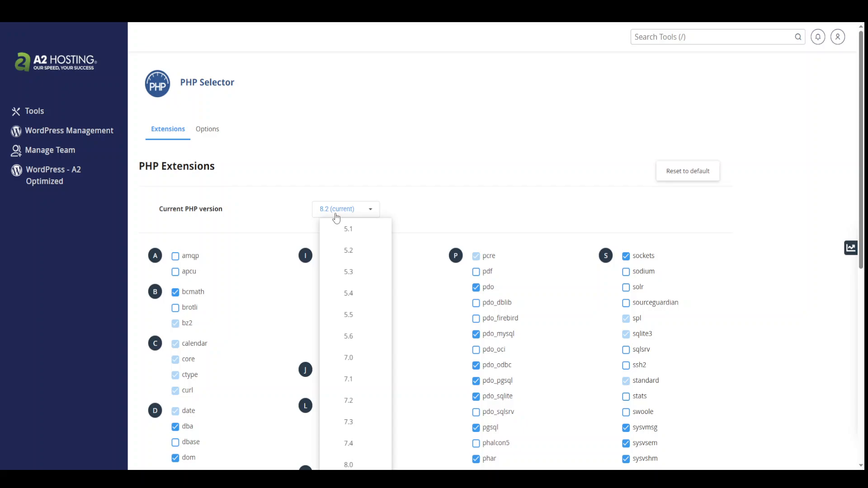
{"action": "scroll", "coordinate": [350, 317], "scroll_direction": "down", "scroll_amount": 3}
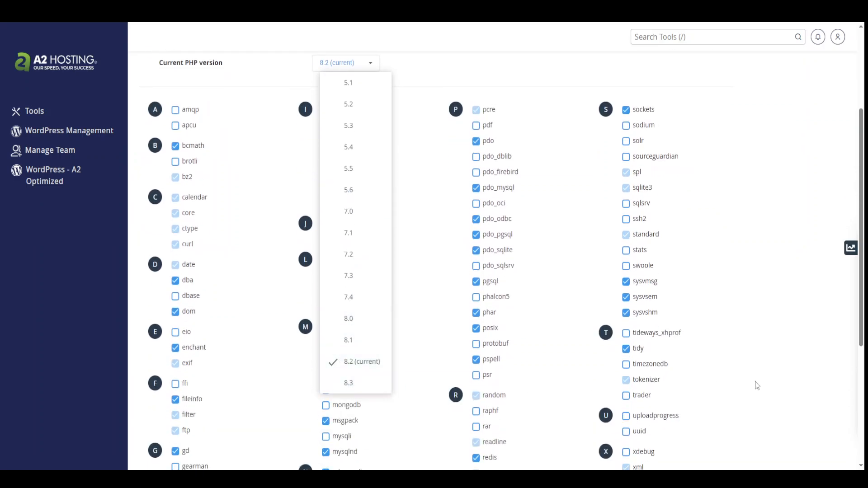
{"action": "left_click", "coordinate": [775, 385]}
Step: Confirm the zip extension is enabled, then go back to cPanel's Tools page
{"action": "scroll", "coordinate": [774, 383], "scroll_direction": "down", "scroll_amount": 5}
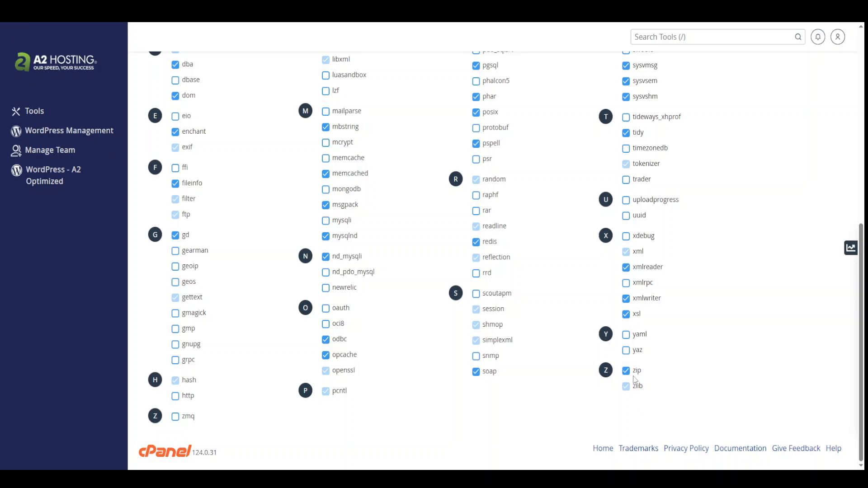
{"action": "mouse_move", "coordinate": [628, 372]}
{"action": "scroll", "coordinate": [767, 373], "scroll_direction": "up", "scroll_amount": 15}
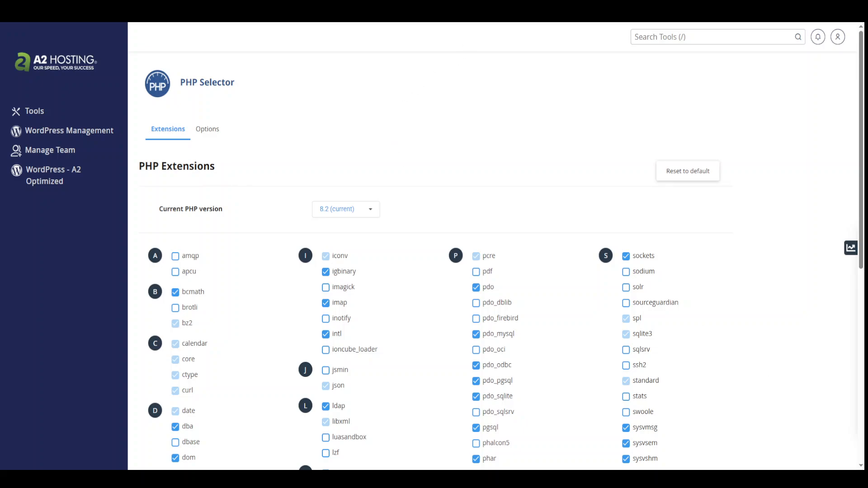
{"action": "key", "text": "alt+Left"}
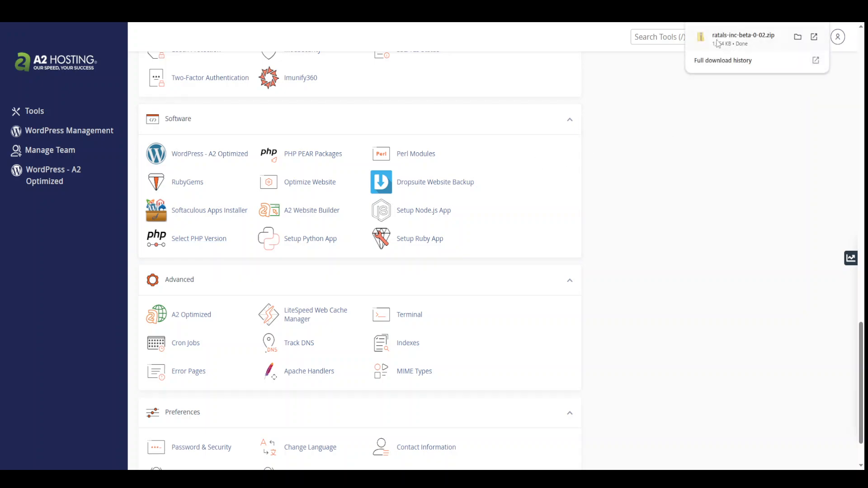
Step: Drag ratals-inc-beta-0-02.zip from the browser downloads list onto the desktop
{"action": "key", "text": "F11"}
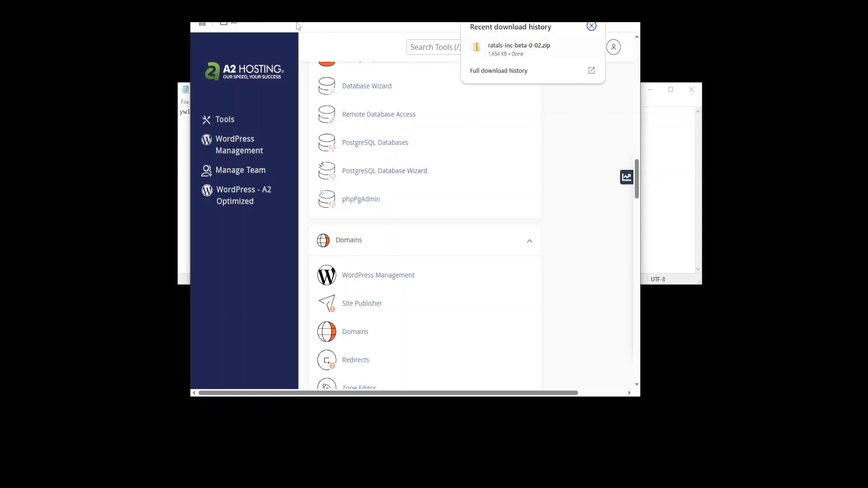
{"action": "mouse_move", "coordinate": [535, 54]}
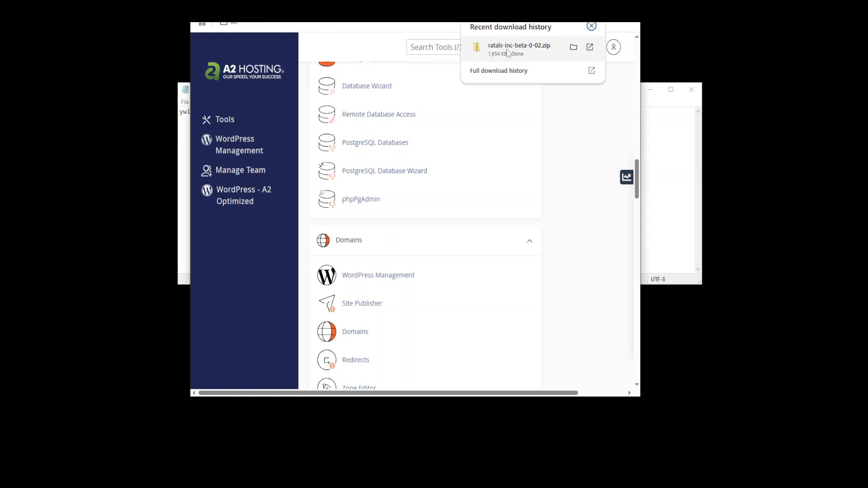
{"action": "left_click_drag", "start_coordinate": [510, 50], "coordinate": [93, 199]}
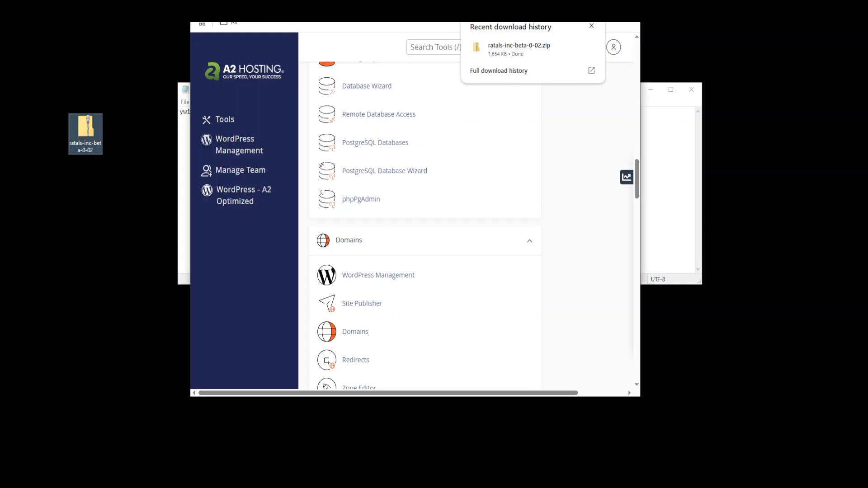
Step: Restore the browser to full screen with cPanel's Tools page showing
{"action": "key", "text": "super+Up"}
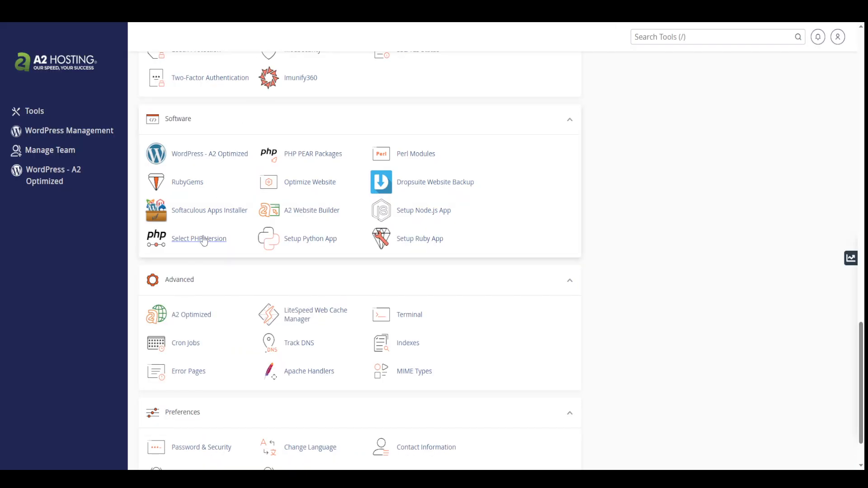
{"action": "scroll", "coordinate": [204, 239], "scroll_direction": "down", "scroll_amount": 2}
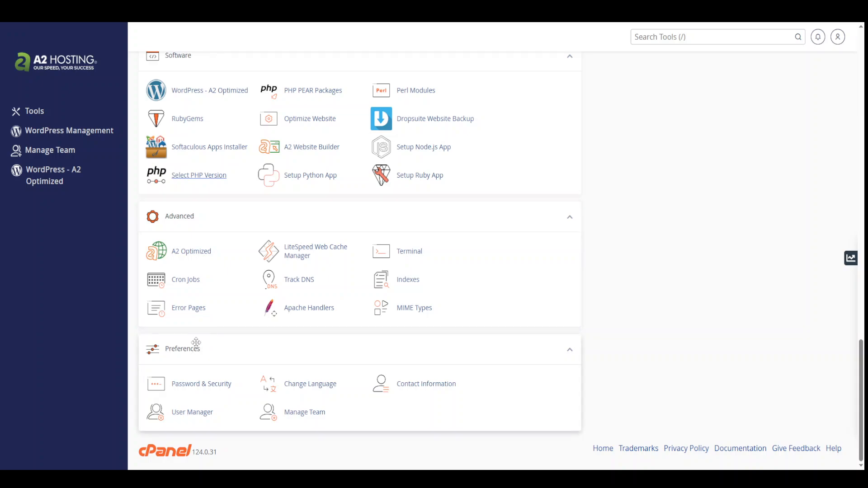
{"action": "scroll", "coordinate": [197, 308], "scroll_direction": "up", "scroll_amount": 6}
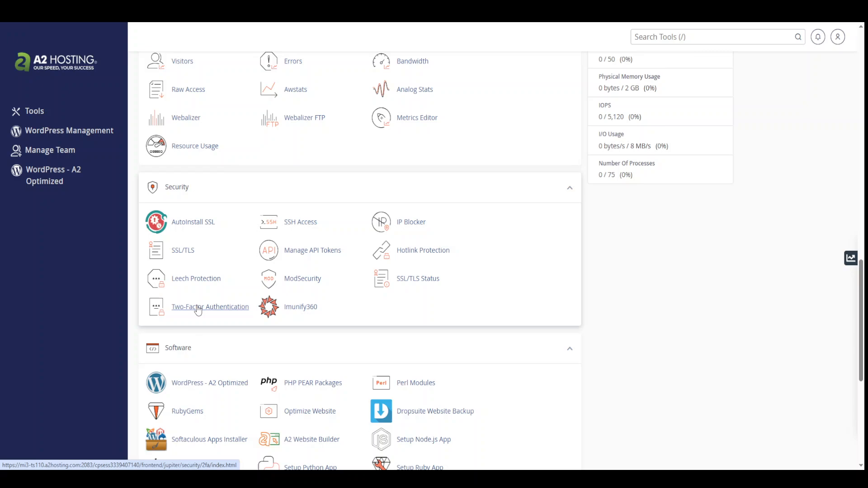
{"action": "scroll", "coordinate": [198, 309], "scroll_direction": "up", "scroll_amount": 2}
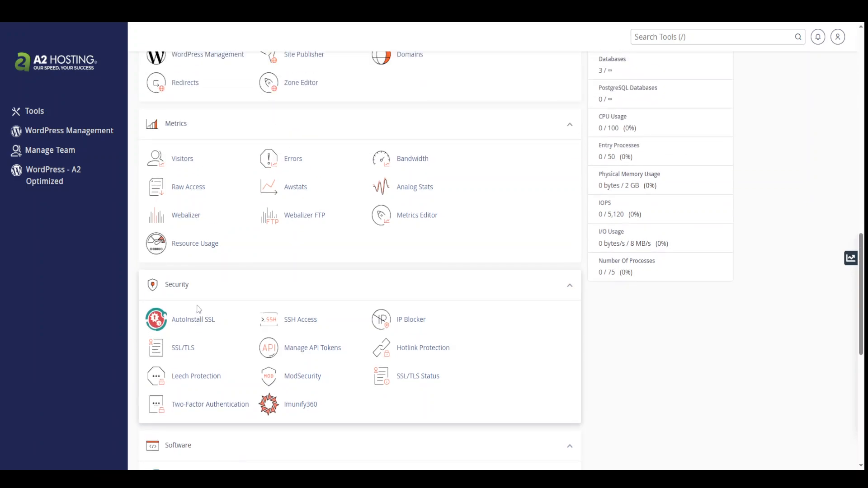